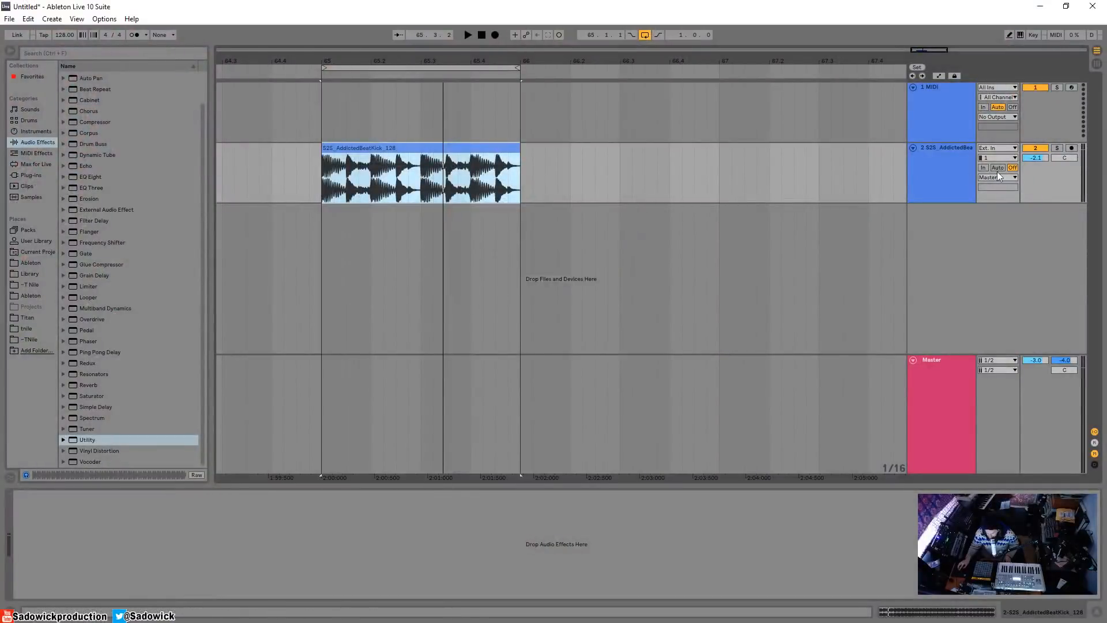
Audition the looped kick clip and add a Gate effect to its track.
{"action": "key", "text": "space"}
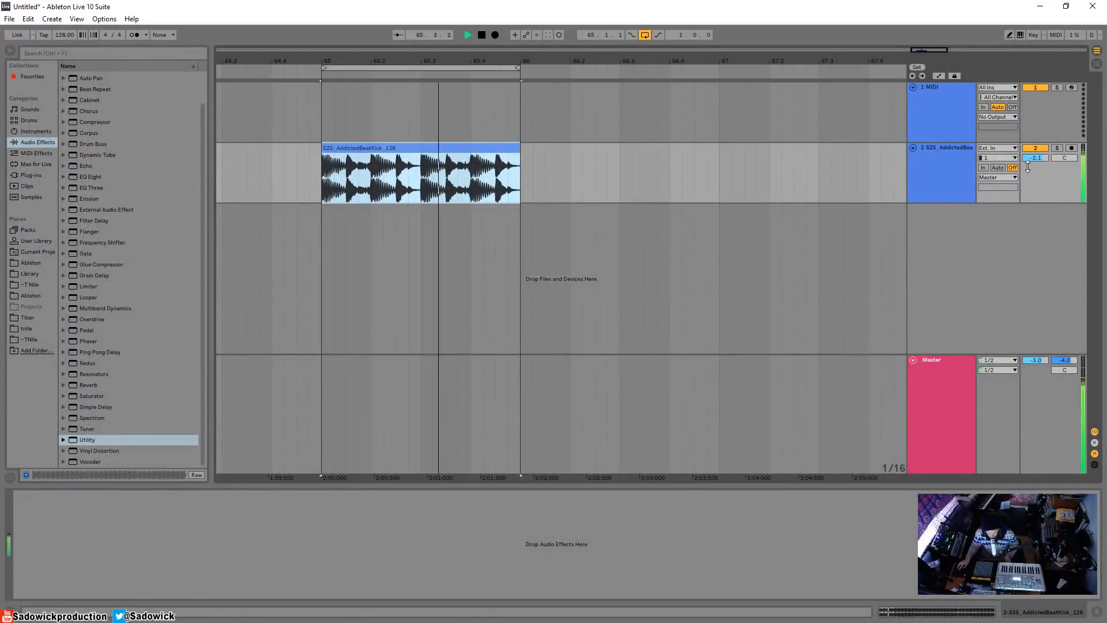
{"action": "key", "text": "space"}
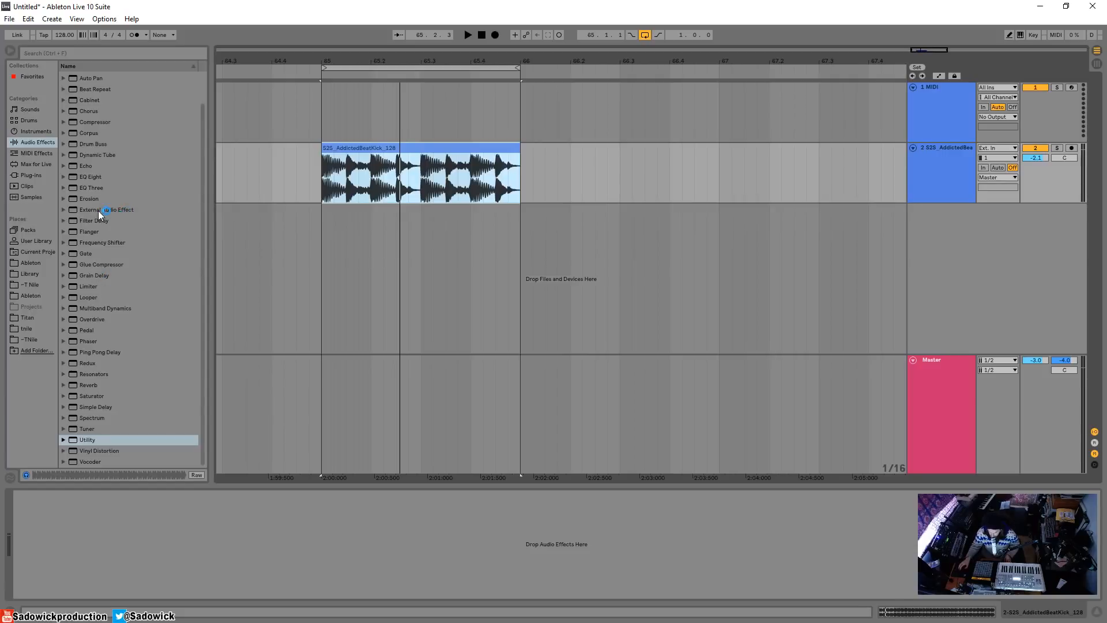
{"action": "left_click_drag", "start_coordinate": [85, 251], "coordinate": [100, 545]}
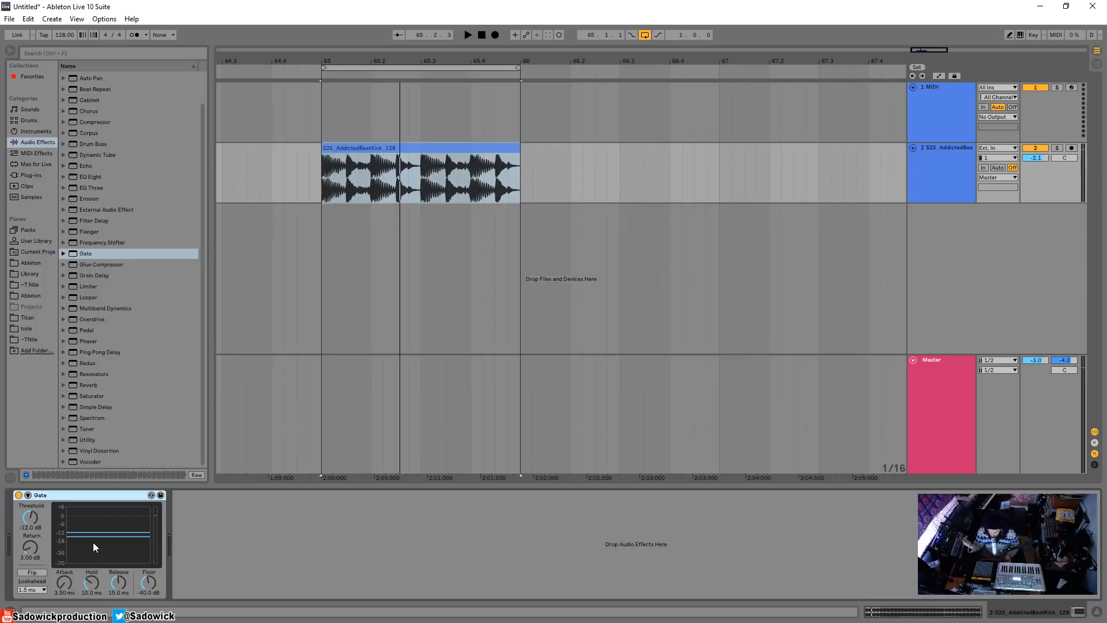
Sweep the Gate's threshold down from 6 dB while auditioning the loop, and set it to -12.4 dB.
{"action": "left_click_drag", "start_coordinate": [30, 518], "coordinate": [30, 490]}
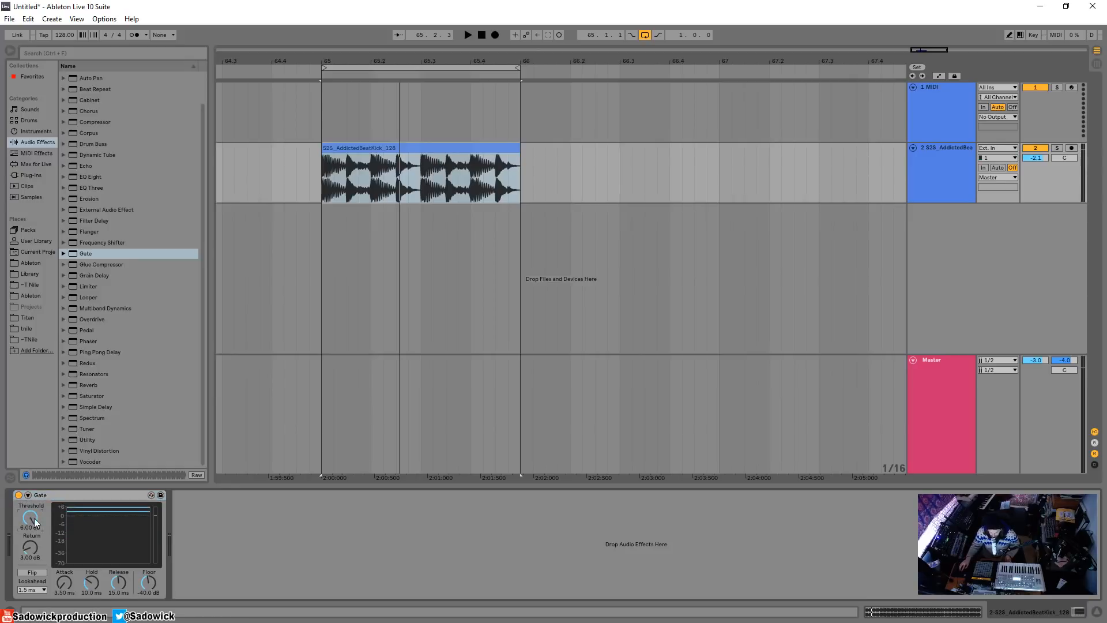
{"action": "key", "text": "space"}
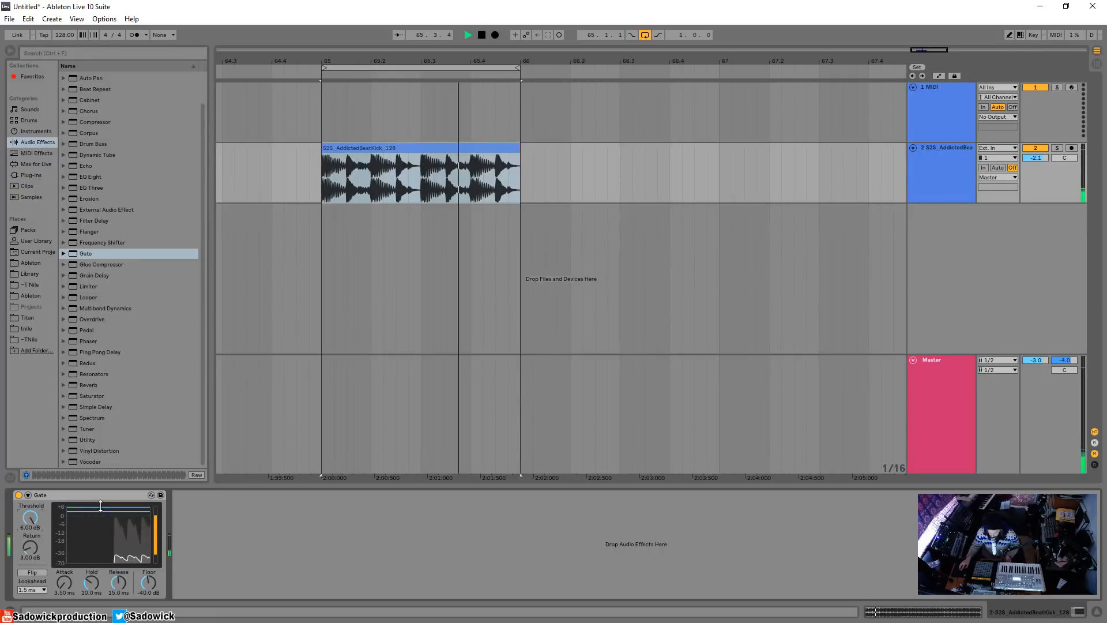
{"action": "left_click_drag", "start_coordinate": [68, 509], "coordinate": [68, 525]}
{"action": "key", "text": "space"}
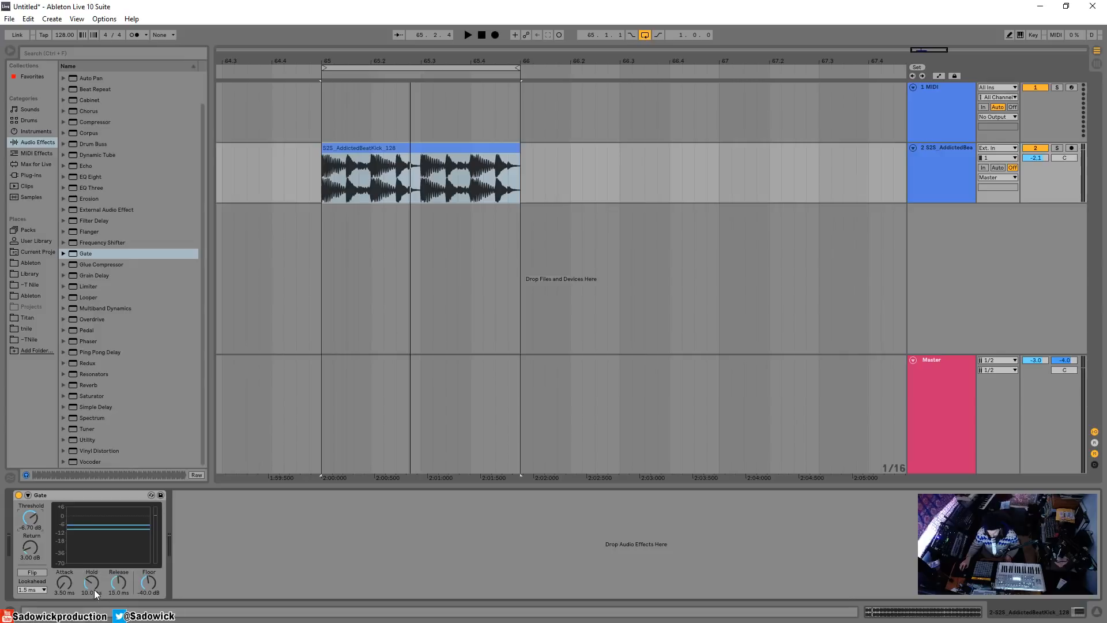
{"action": "left_click_drag", "start_coordinate": [30, 517], "coordinate": [30, 533]}
{"action": "key", "text": "space"}
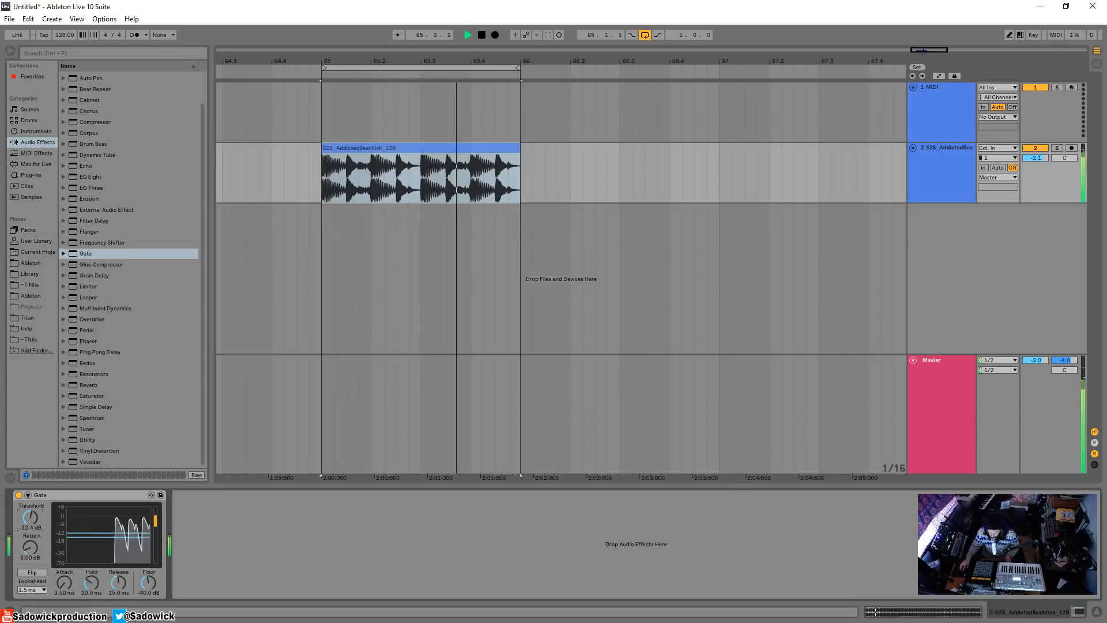
{"action": "key", "text": "space"}
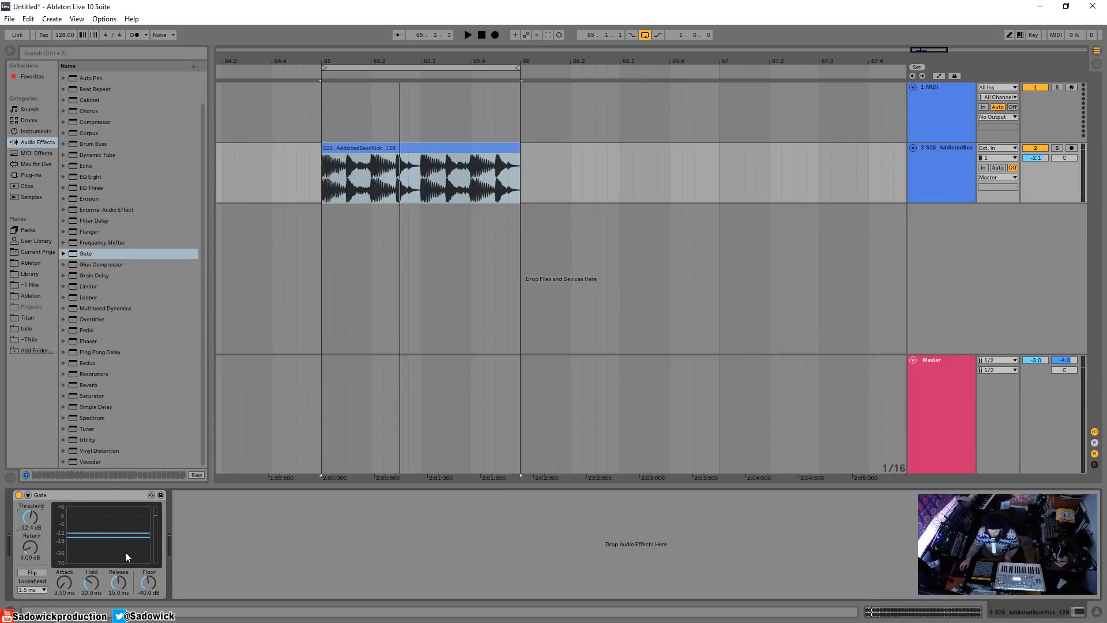
Set the Gate's attack to 0.02 ms while auditioning the loop.
{"action": "key", "text": "space"}
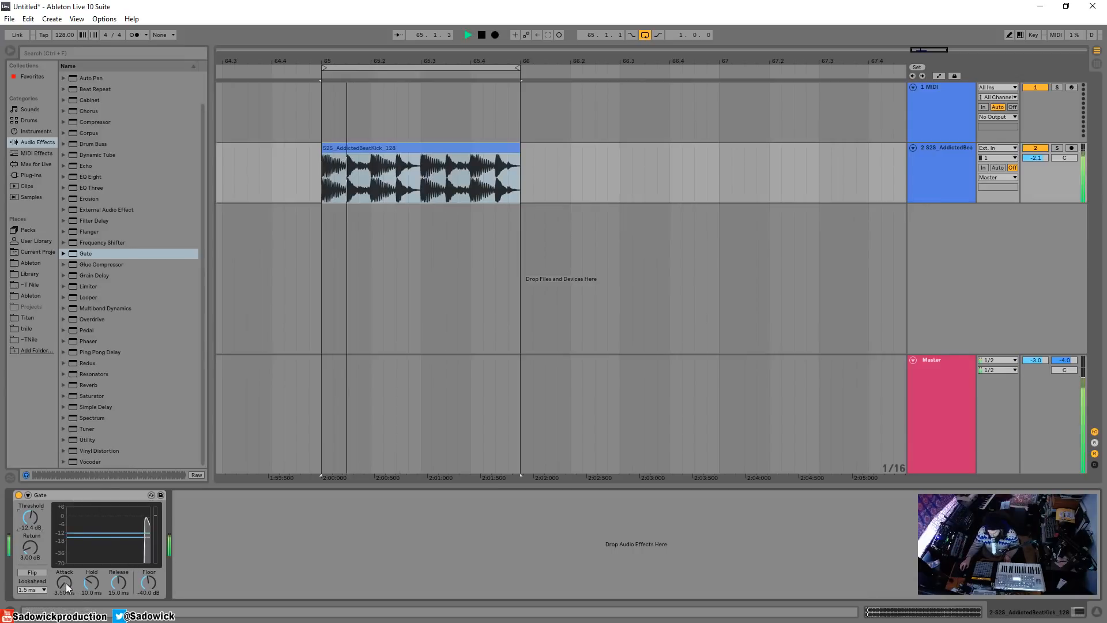
{"action": "key", "text": "space"}
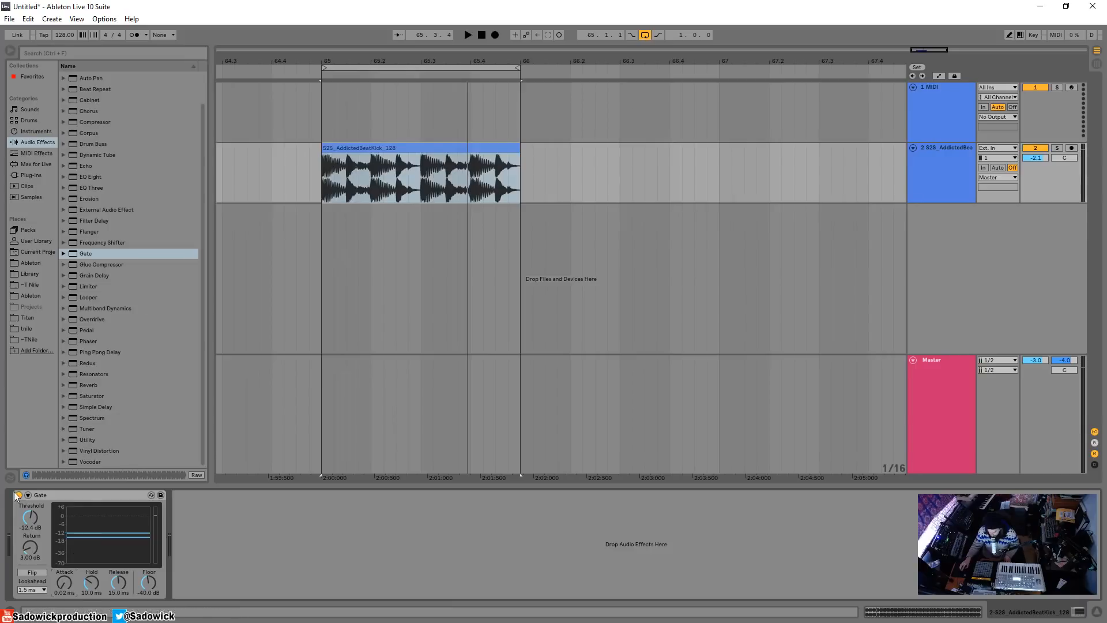
{"action": "key", "text": "space"}
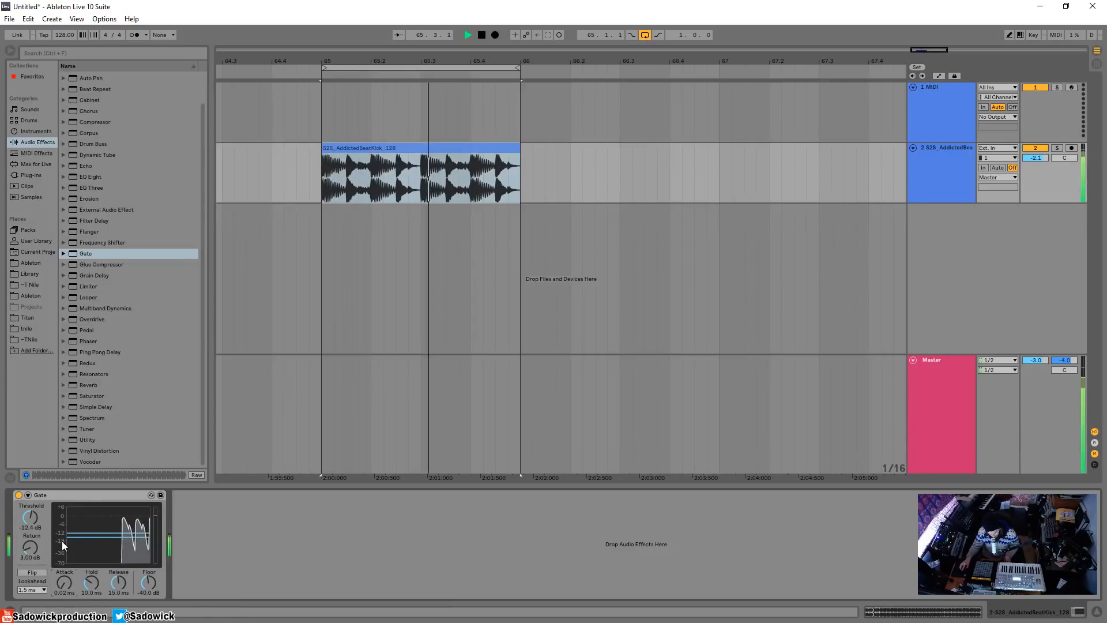
Try a Gate attack of 44.1 ms during playback and return it to 0.02 ms.
{"action": "left_click_drag", "start_coordinate": [65, 584], "coordinate": [65, 566]}
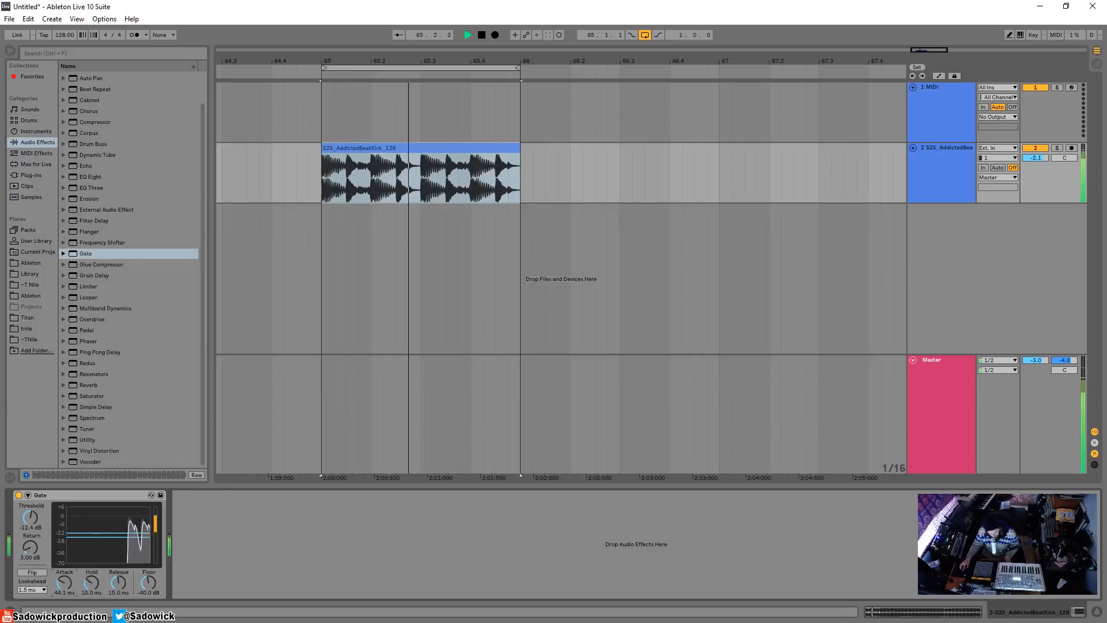
{"action": "key", "text": "space"}
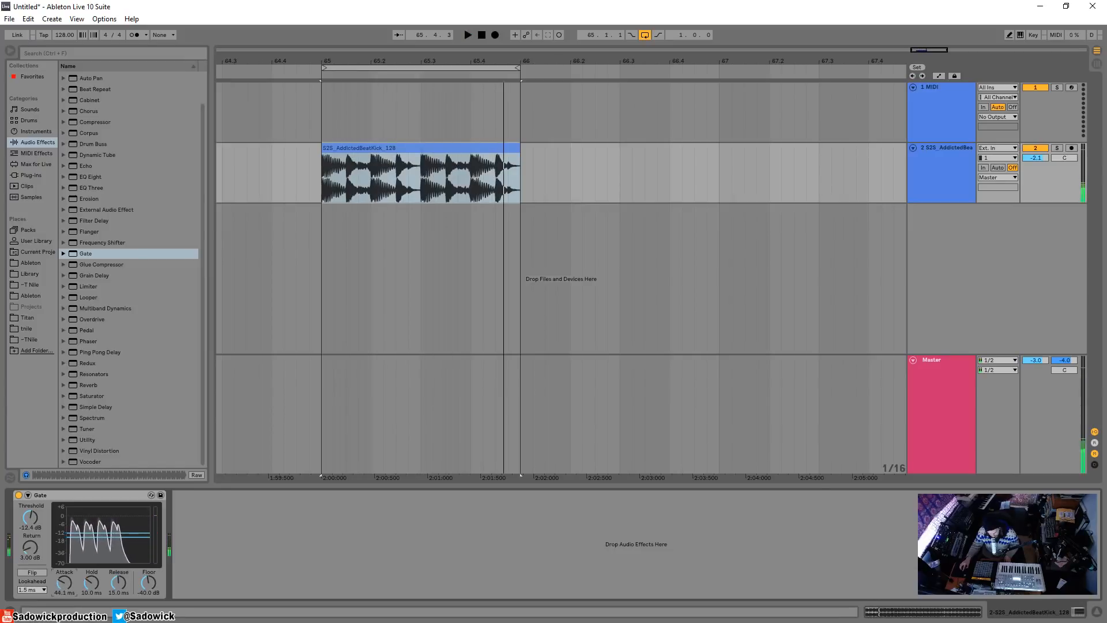
{"action": "left_click_drag", "start_coordinate": [65, 583], "coordinate": [65, 602]}
{"action": "key", "text": "space"}
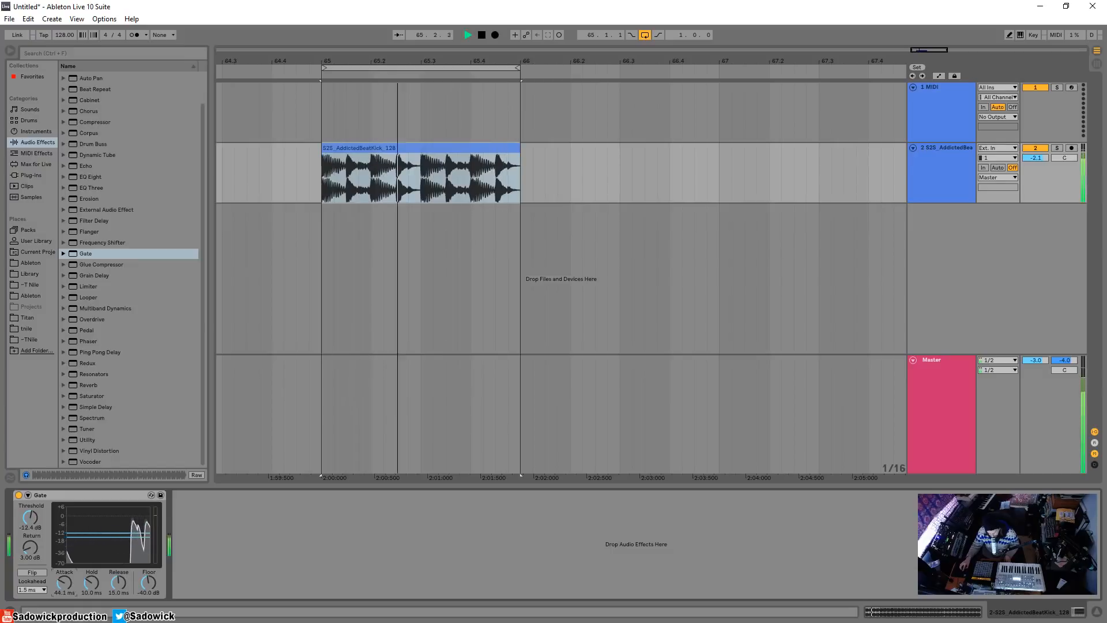
{"action": "key", "text": "space"}
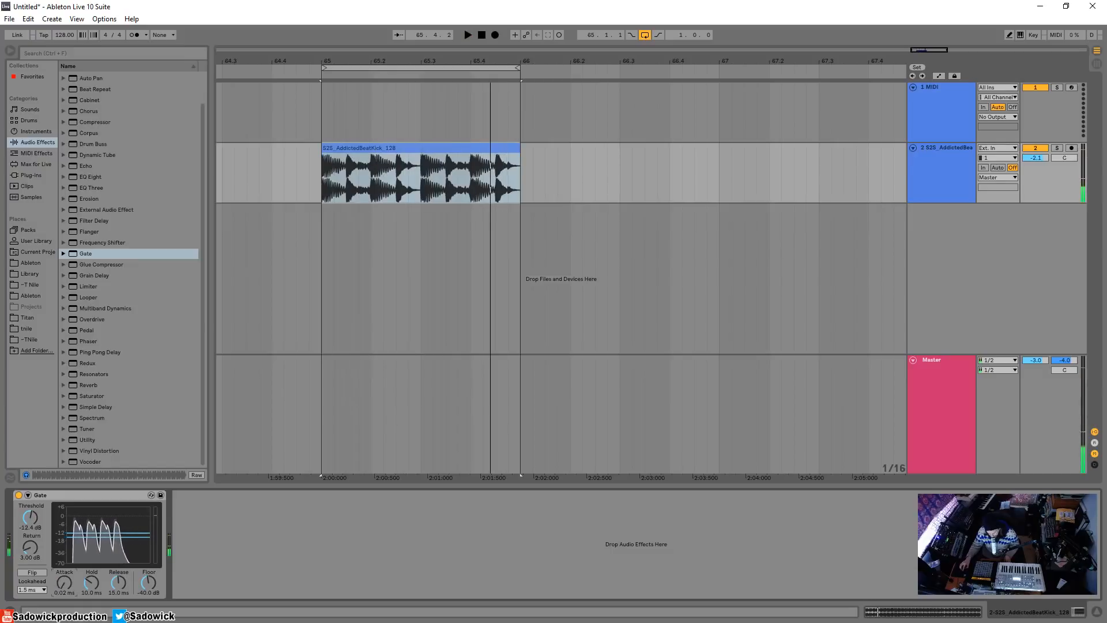
Audition the gated kick loop and add a Glue Compressor after the Gate.
{"action": "key", "text": "space"}
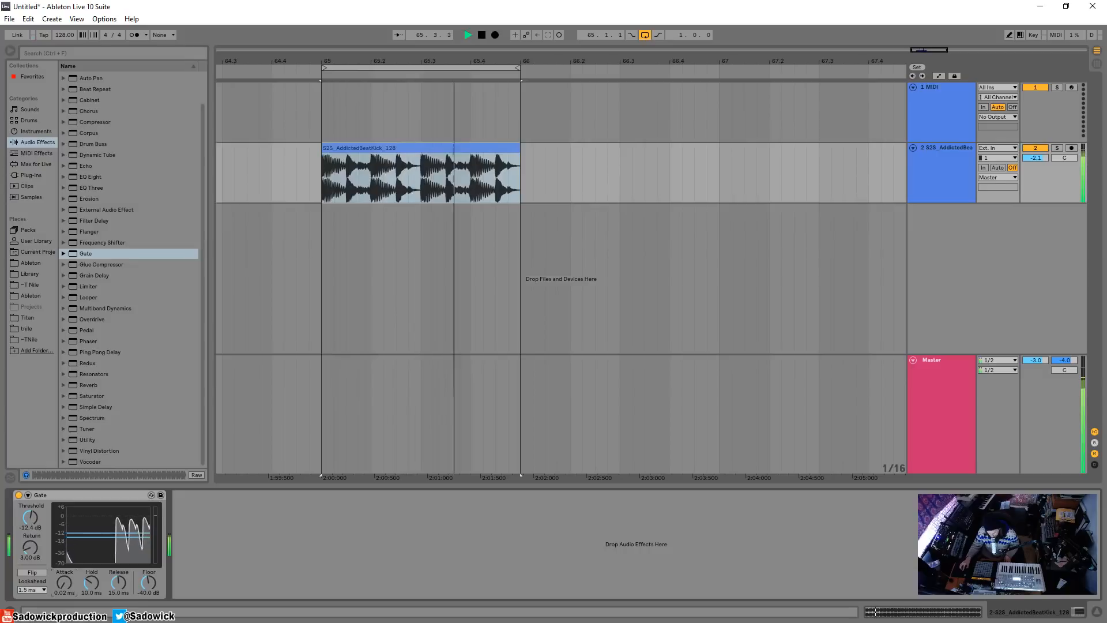
{"action": "key", "text": "space"}
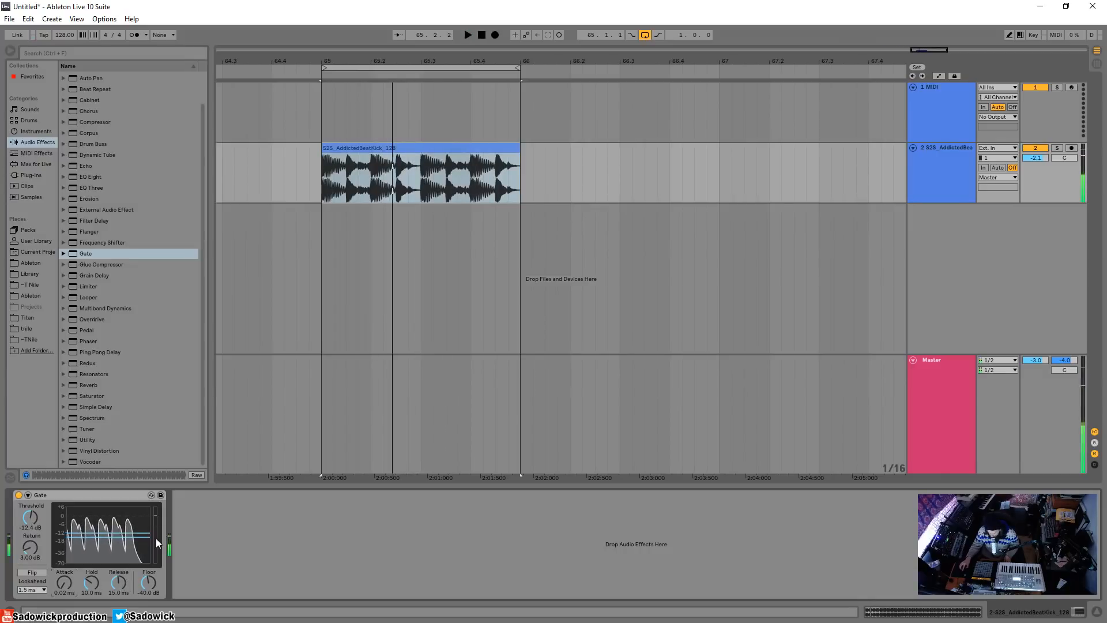
{"action": "key", "text": "space"}
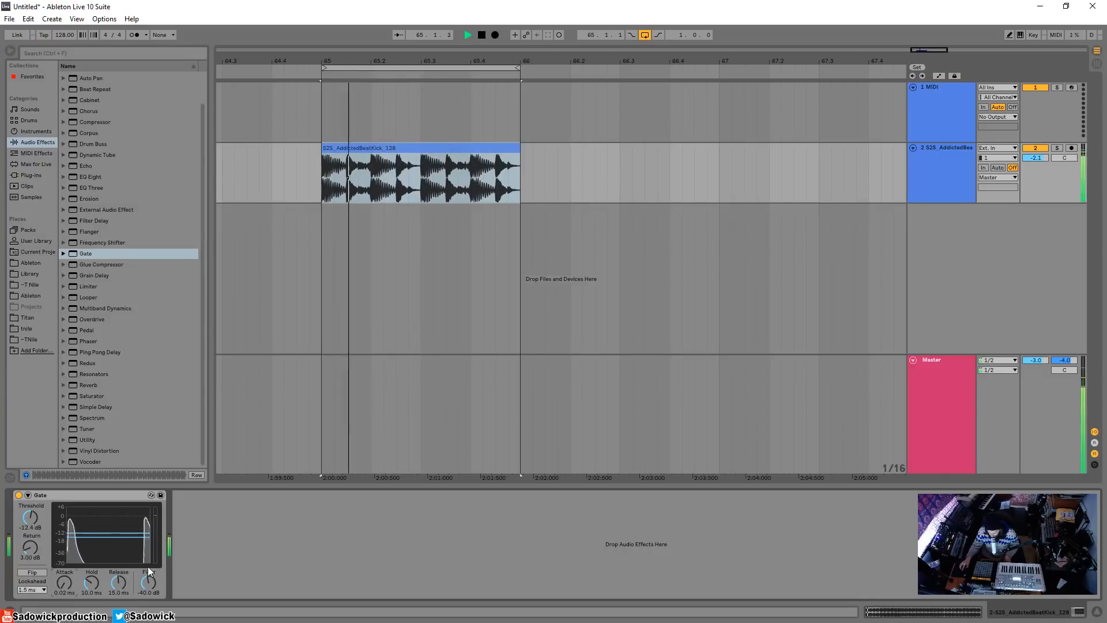
{"action": "key", "text": "space"}
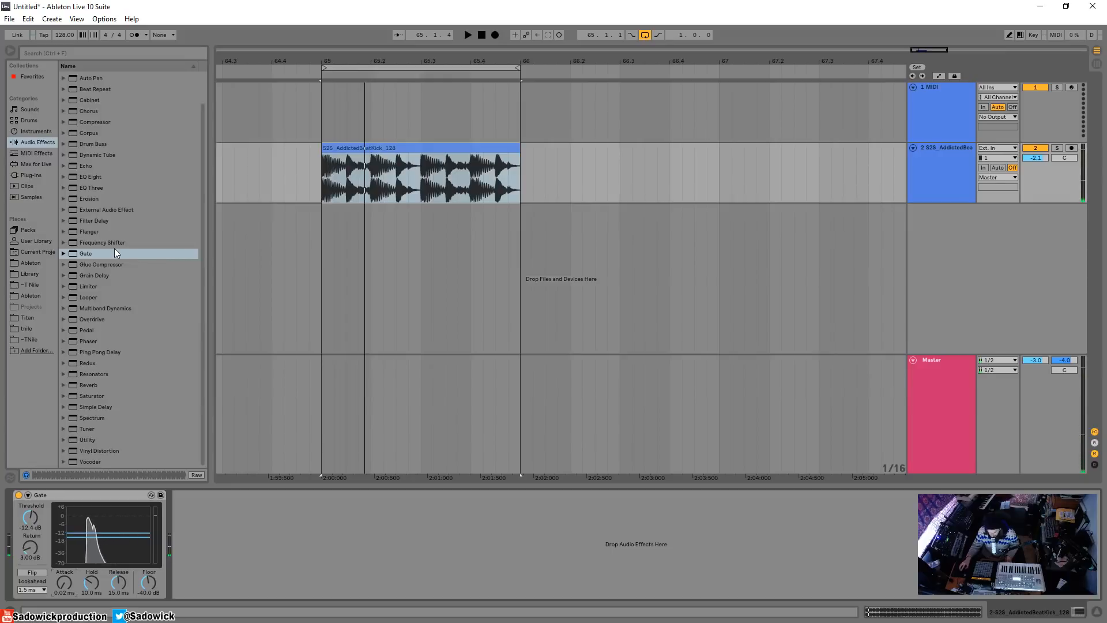
{"action": "left_click_drag", "start_coordinate": [97, 264], "coordinate": [219, 500]}
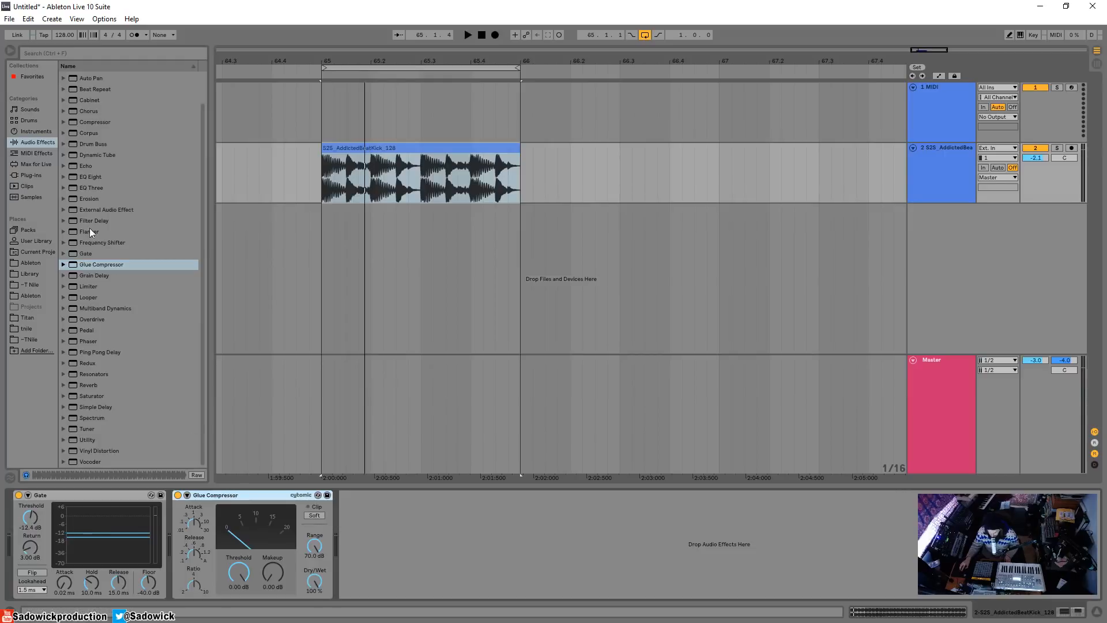
{"action": "left_click_drag", "start_coordinate": [81, 122], "coordinate": [366, 532]}
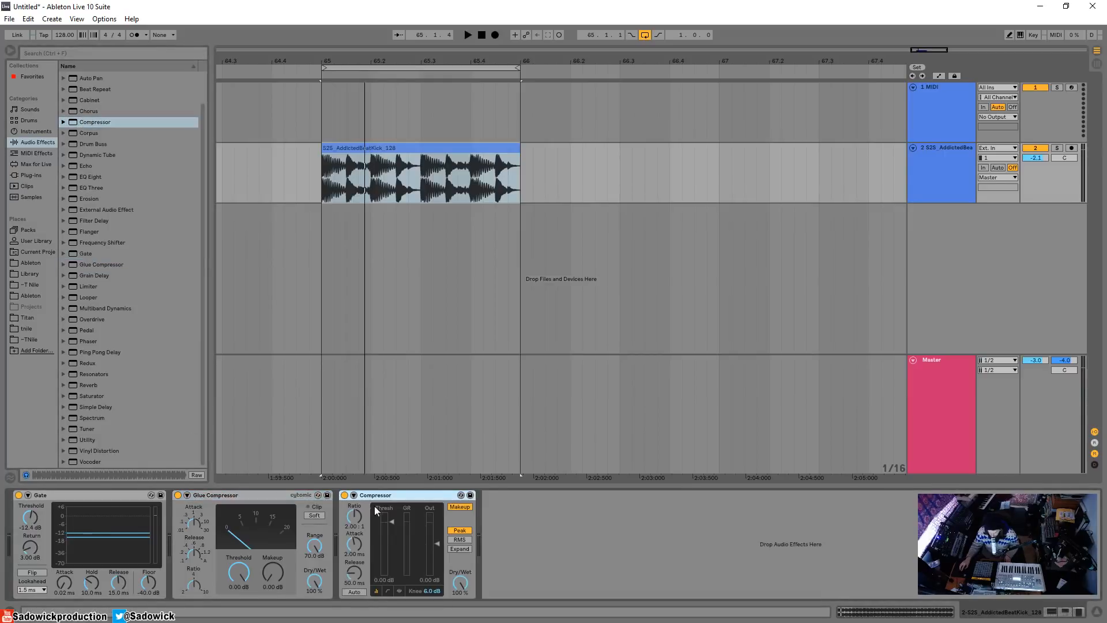
{"action": "right_click", "coordinate": [375, 496]}
{"action": "left_click", "coordinate": [388, 502]}
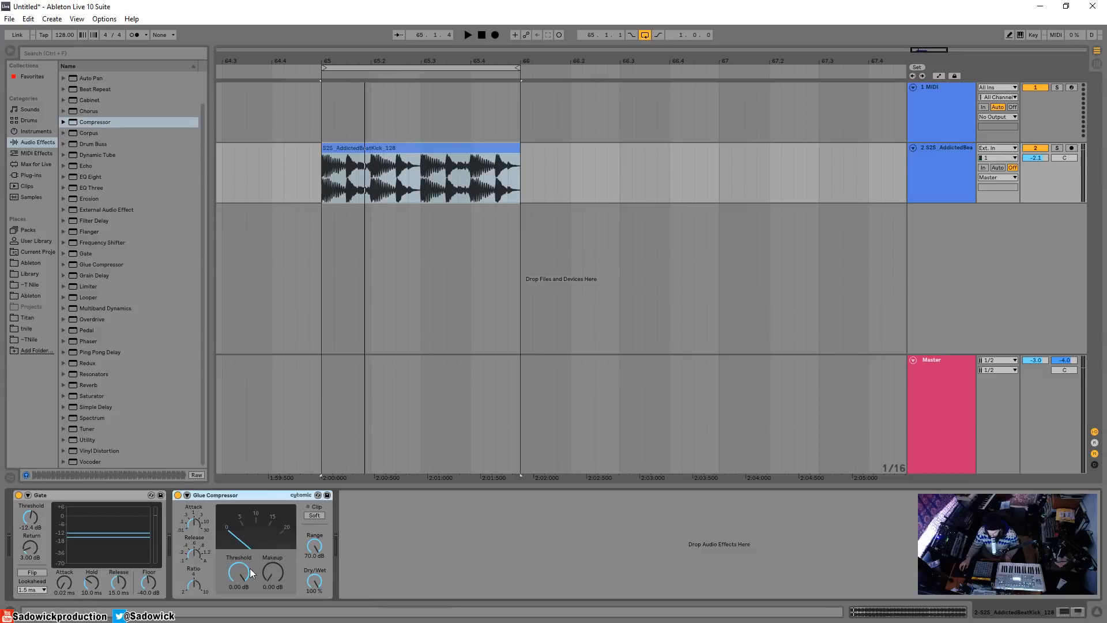
Audition the loop with the Glue Compressor and set its threshold to -2.86 dB.
{"action": "key", "text": "space"}
{"action": "mouse_move", "coordinate": [250, 569]}
{"action": "left_mouse_down"}
{"action": "mouse_move", "coordinate": [250, 594]}
{"action": "mouse_move", "coordinate": [251, 583]}
{"action": "left_mouse_up"}
{"action": "key", "text": "space"}
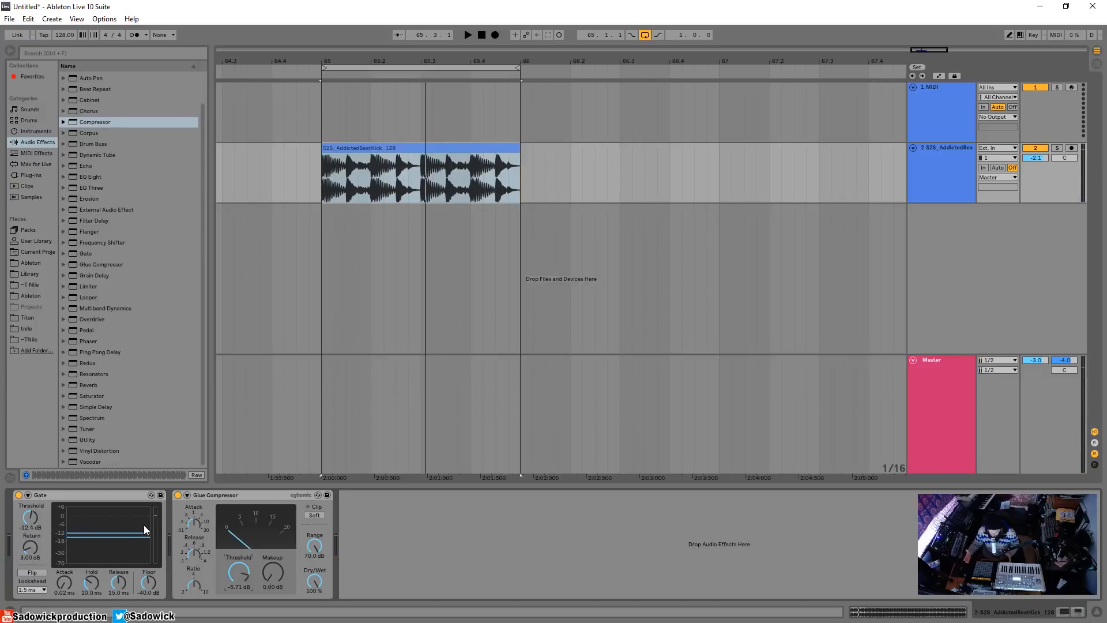
{"action": "left_click", "coordinate": [104, 494]}
{"action": "left_click", "coordinate": [234, 494]}
{"action": "left_click_drag", "start_coordinate": [239, 573], "coordinate": [246, 547]}
Add EQ Eight and Utility after the Glue Compressor, and set Utility's Bass Mono frequency to 176 Hz.
{"action": "left_click_drag", "start_coordinate": [81, 177], "coordinate": [410, 538]}
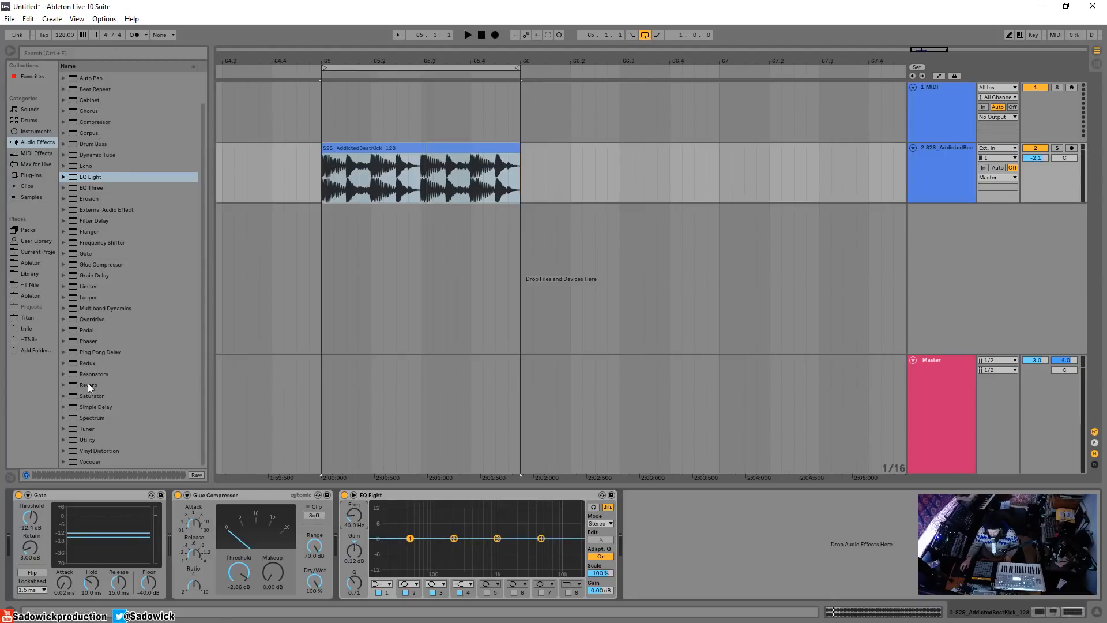
{"action": "left_click_drag", "start_coordinate": [92, 440], "coordinate": [697, 538]}
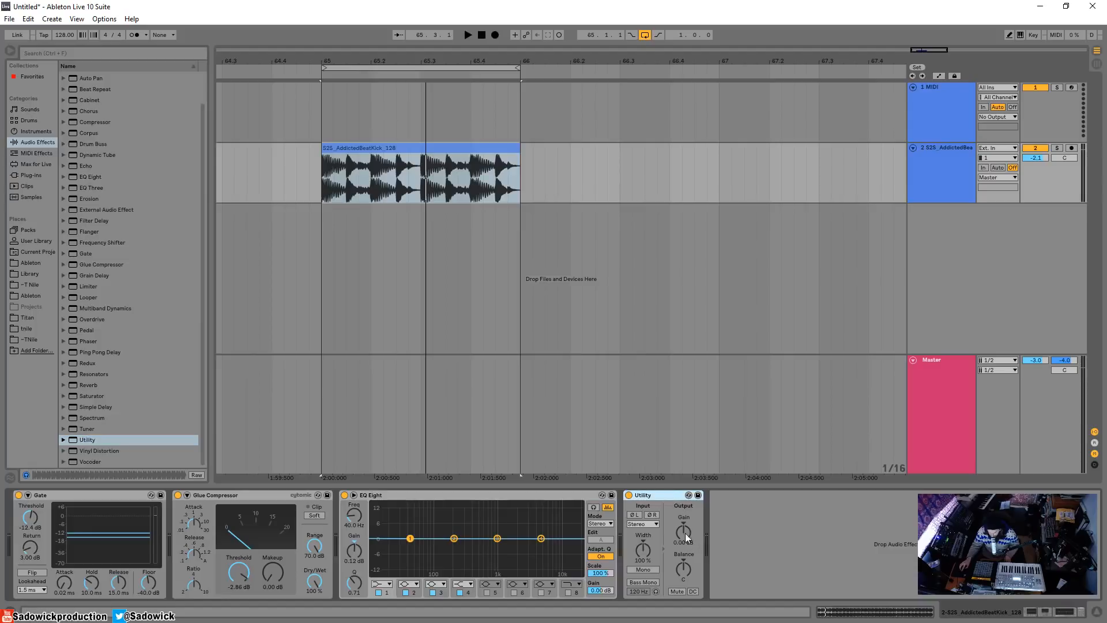
{"action": "left_click", "coordinate": [641, 582]}
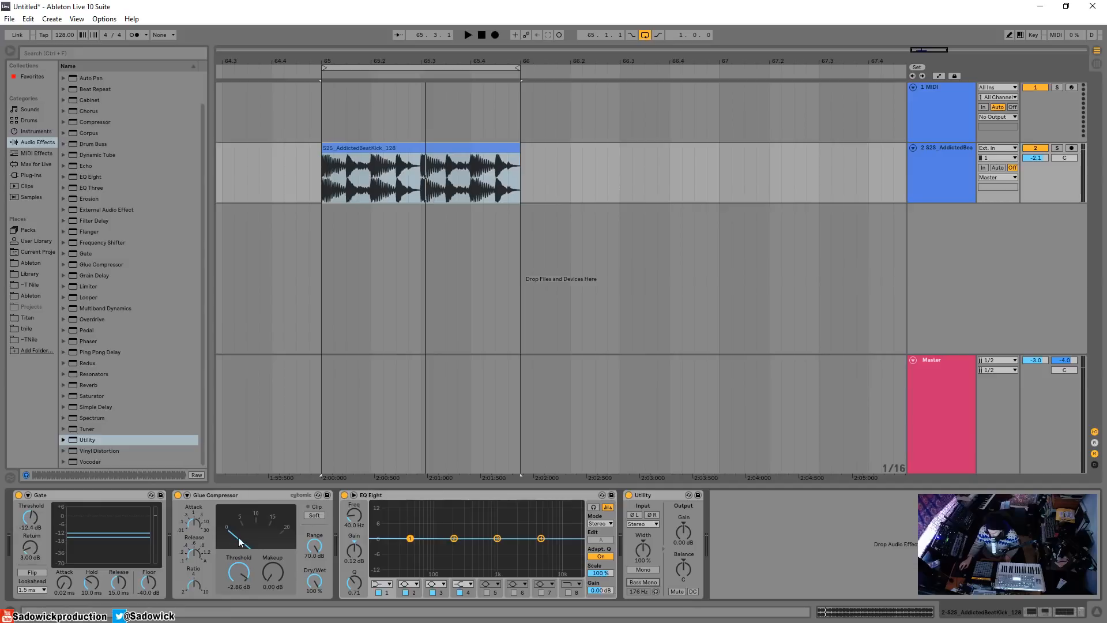
Group the Gate, Glue Compressor, EQ Eight and Utility into one Audio Effect Rack.
{"action": "left_click", "coordinate": [84, 495]}
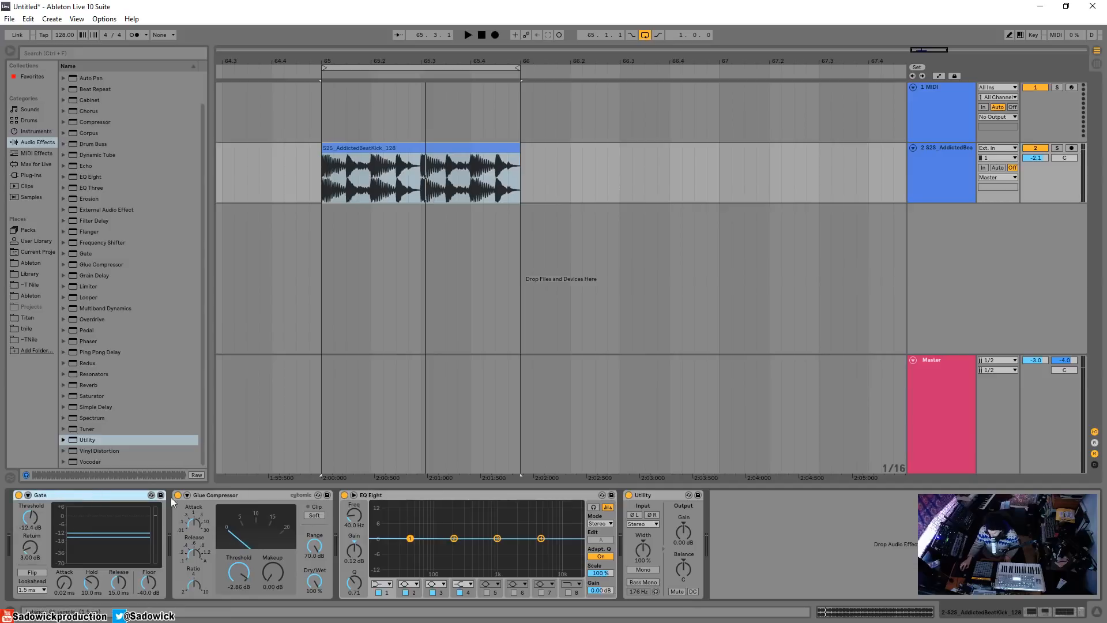
{"action": "left_click", "coordinate": [656, 495], "text": "shift"}
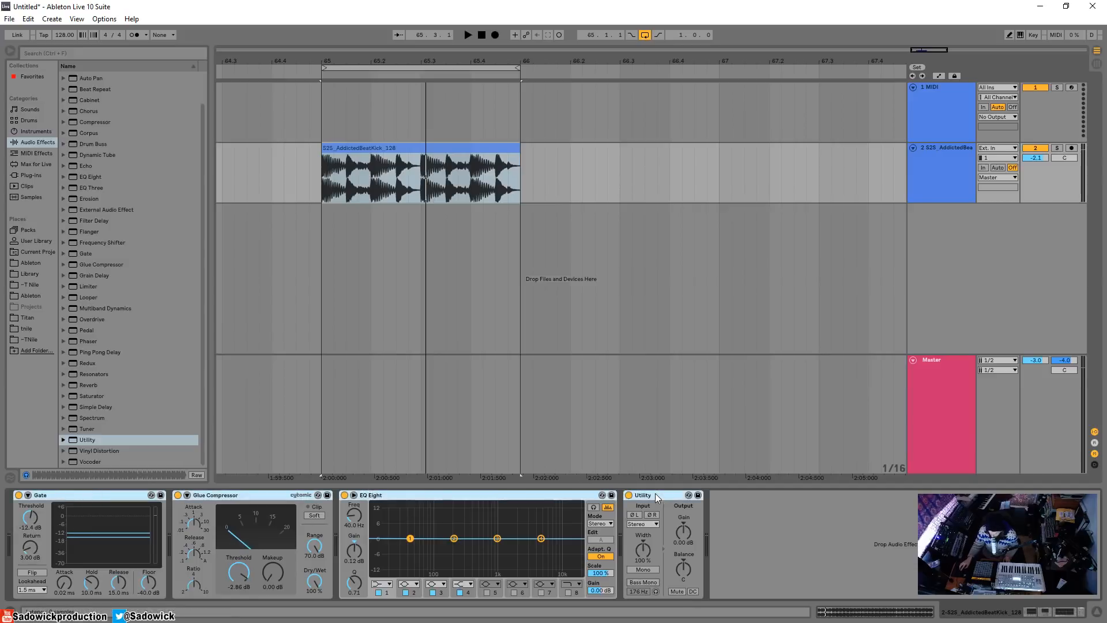
{"action": "right_click", "coordinate": [655, 493]}
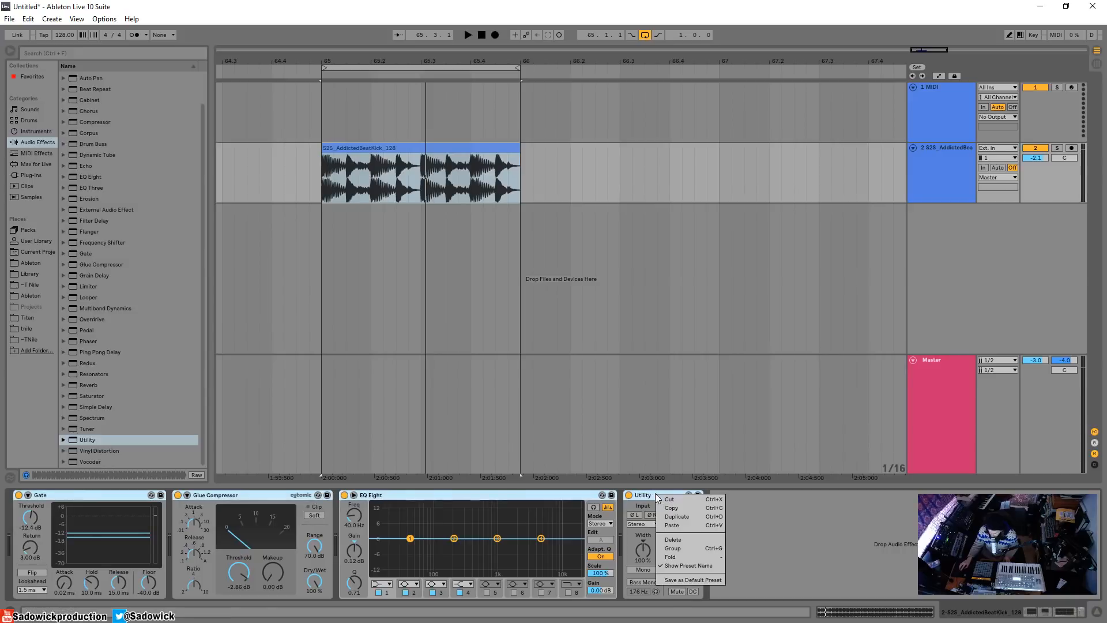
{"action": "left_click", "coordinate": [698, 548]}
{"action": "left_click", "coordinate": [20, 525]}
{"action": "left_click", "coordinate": [19, 525]}
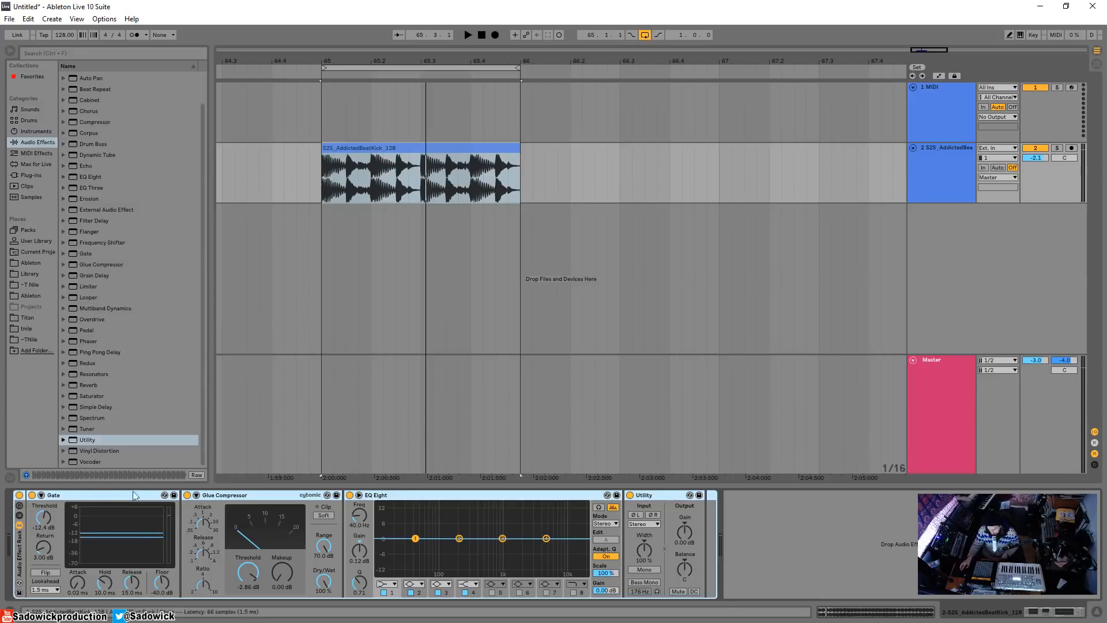
Move EQ Eight to the start of the rack, ahead of the Gate.
{"action": "left_click", "coordinate": [441, 495]}
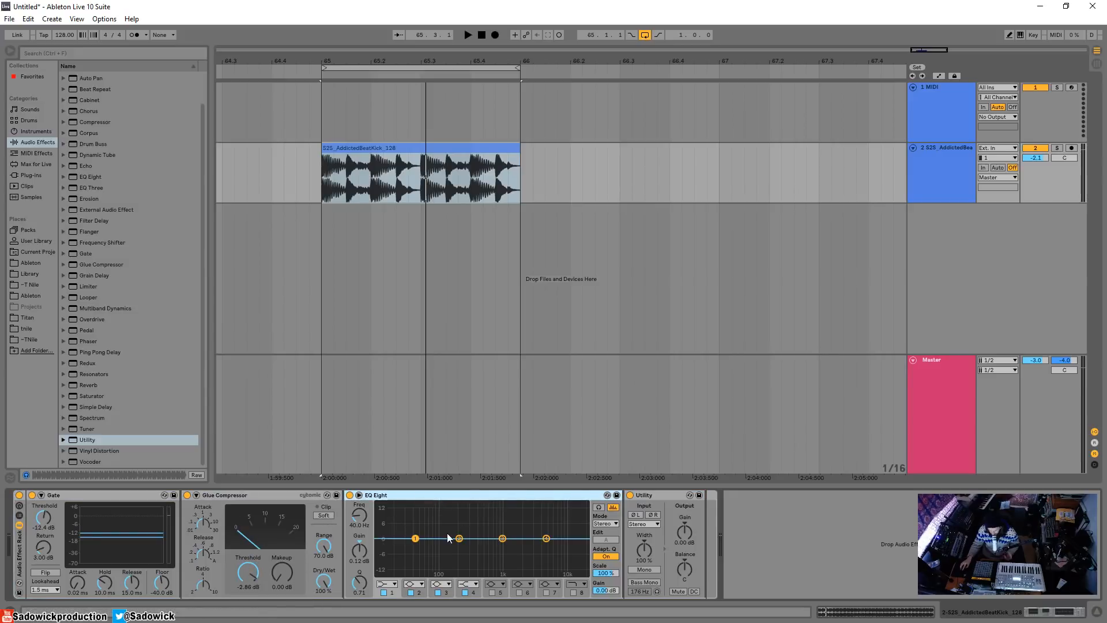
{"action": "left_click_drag", "start_coordinate": [493, 497], "coordinate": [60, 514]}
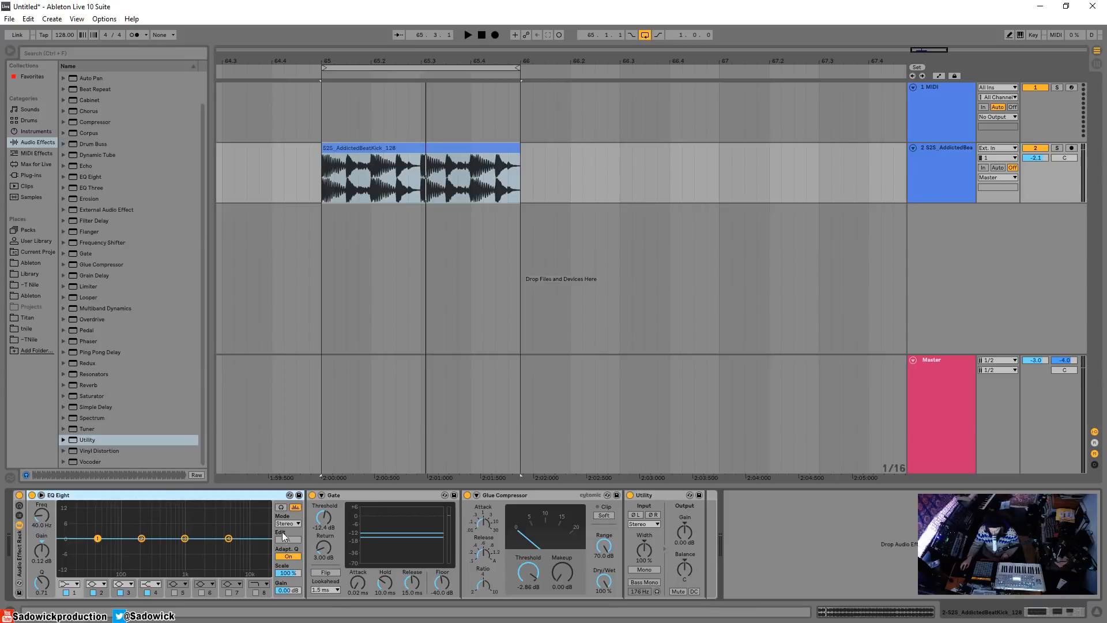
Shift EQ Eight's first band slightly lower and set the fourth band to about 1.94 kHz with 0.37 dB gain while auditioning the loop.
{"action": "mouse_move", "coordinate": [98, 538]}
{"action": "left_mouse_down"}
{"action": "mouse_move", "coordinate": [132, 569]}
{"action": "mouse_move", "coordinate": [225, 573]}
{"action": "mouse_move", "coordinate": [166, 573]}
{"action": "mouse_move", "coordinate": [94, 539]}
{"action": "left_mouse_up"}
{"action": "key", "text": "space"}
{"action": "key", "text": "space"}
{"action": "key", "text": "space"}
{"action": "left_click_drag", "start_coordinate": [229, 542], "coordinate": [190, 542]}
{"action": "key", "text": "space"}
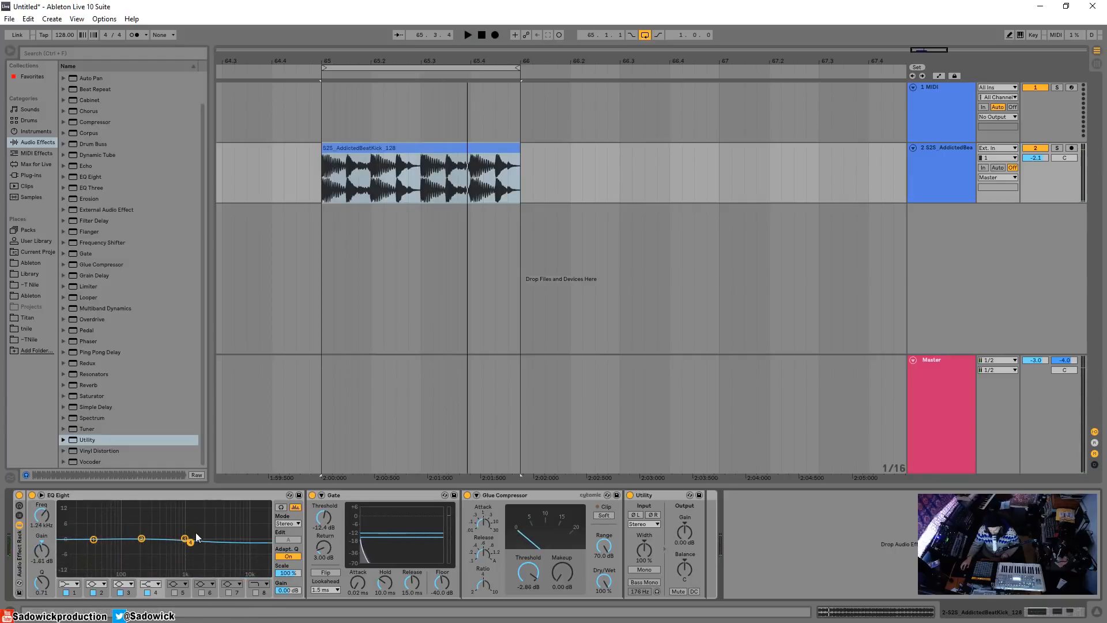
{"action": "left_click_drag", "start_coordinate": [191, 543], "coordinate": [204, 543]}
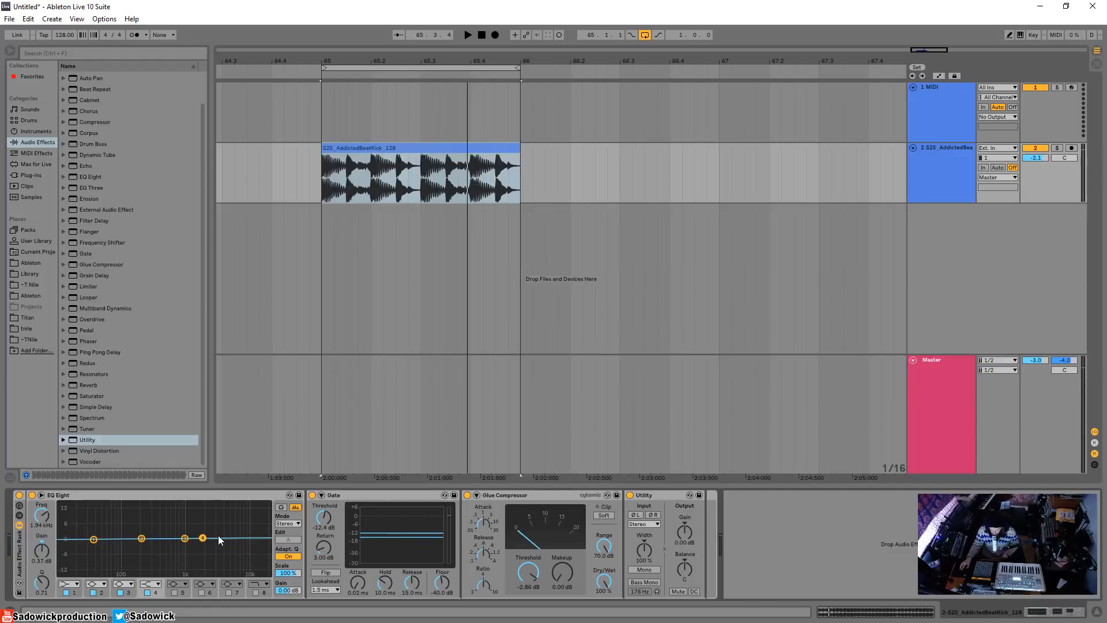
Enable the Gate's sidechain input and take its audio from the track 2-S25 AddictedBeatKick_128.
{"action": "left_click", "coordinate": [322, 495]}
{"action": "left_click", "coordinate": [330, 522]}
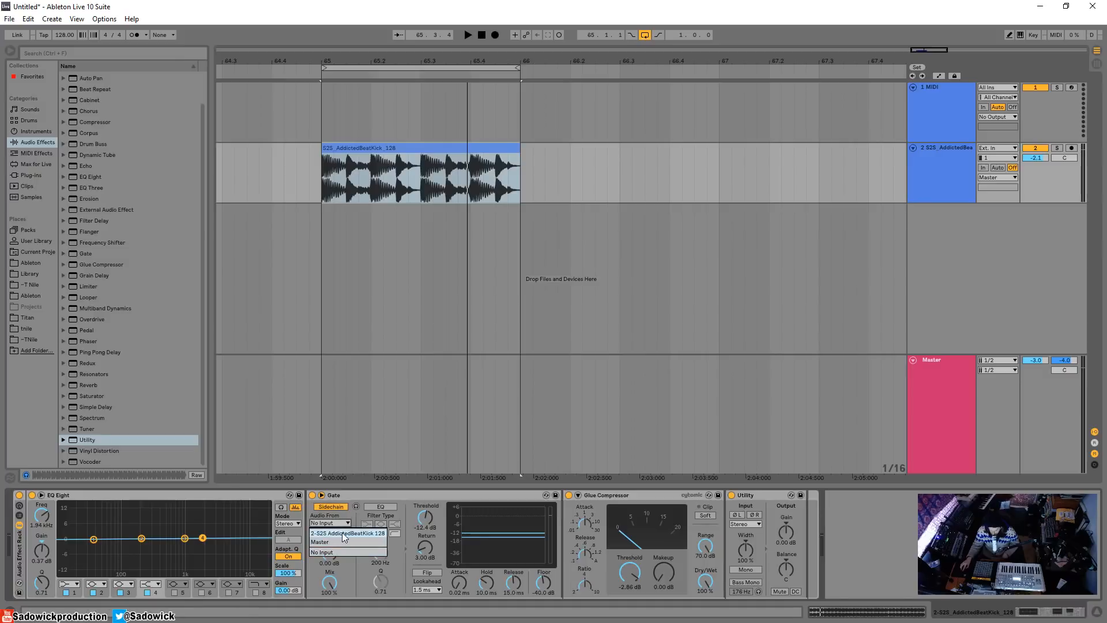
{"action": "left_click", "coordinate": [340, 534]}
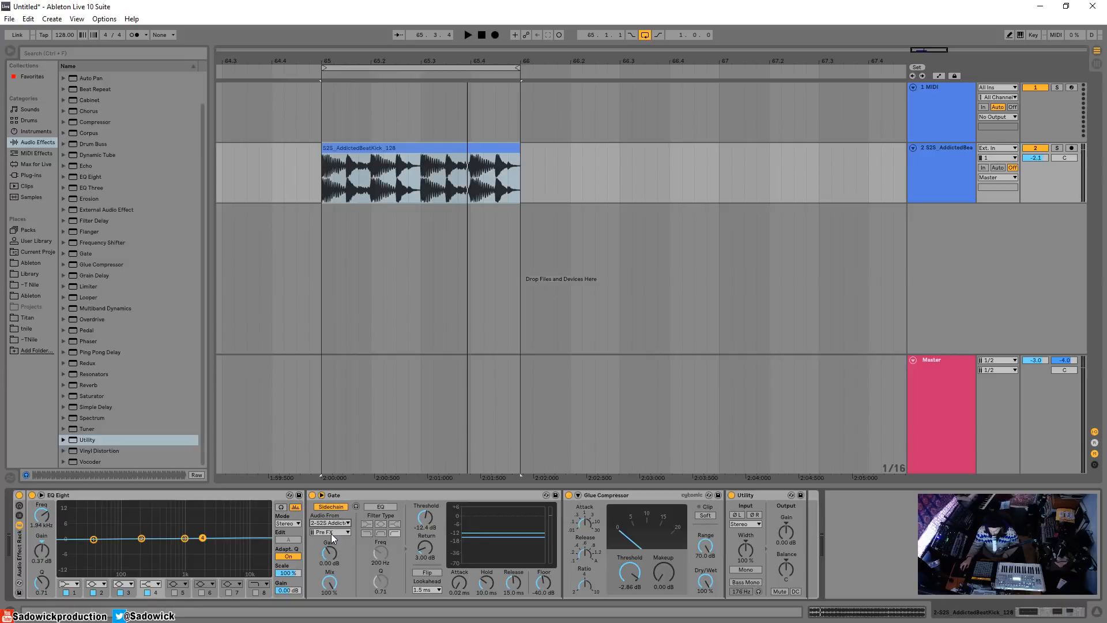
{"action": "key", "text": "ctrl+shift+3"}
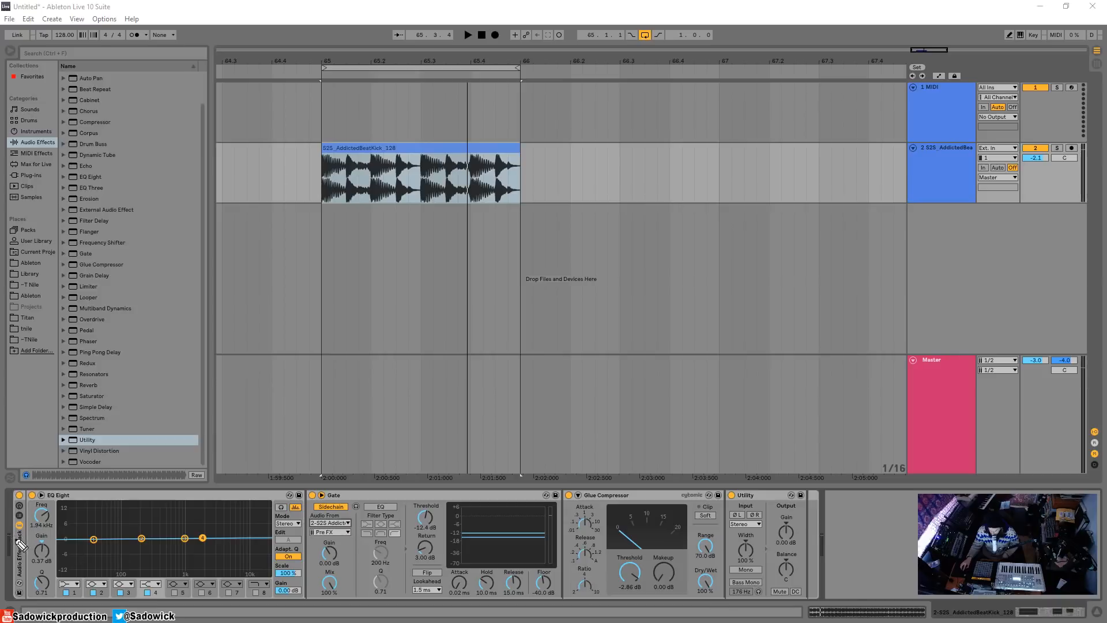
{"action": "mouse_move", "coordinate": [17, 545]}
{"action": "left_mouse_down"}
{"action": "mouse_move", "coordinate": [35, 534]}
{"action": "mouse_move", "coordinate": [152, 570]}
{"action": "mouse_move", "coordinate": [315, 554]}
{"action": "mouse_move", "coordinate": [330, 538]}
{"action": "mouse_move", "coordinate": [321, 548]}
{"action": "left_mouse_up"}
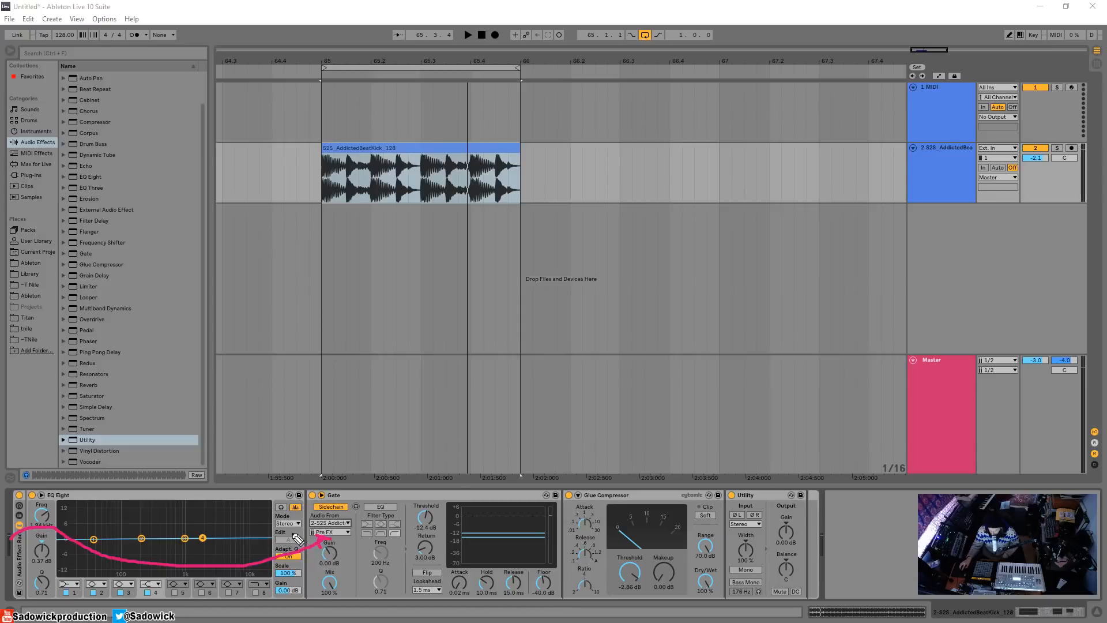
{"action": "mouse_move", "coordinate": [297, 536]}
{"action": "left_mouse_down"}
{"action": "mouse_move", "coordinate": [321, 541]}
{"action": "mouse_move", "coordinate": [308, 546]}
{"action": "left_mouse_up"}
{"action": "key", "text": "ctrl+shift+7"}
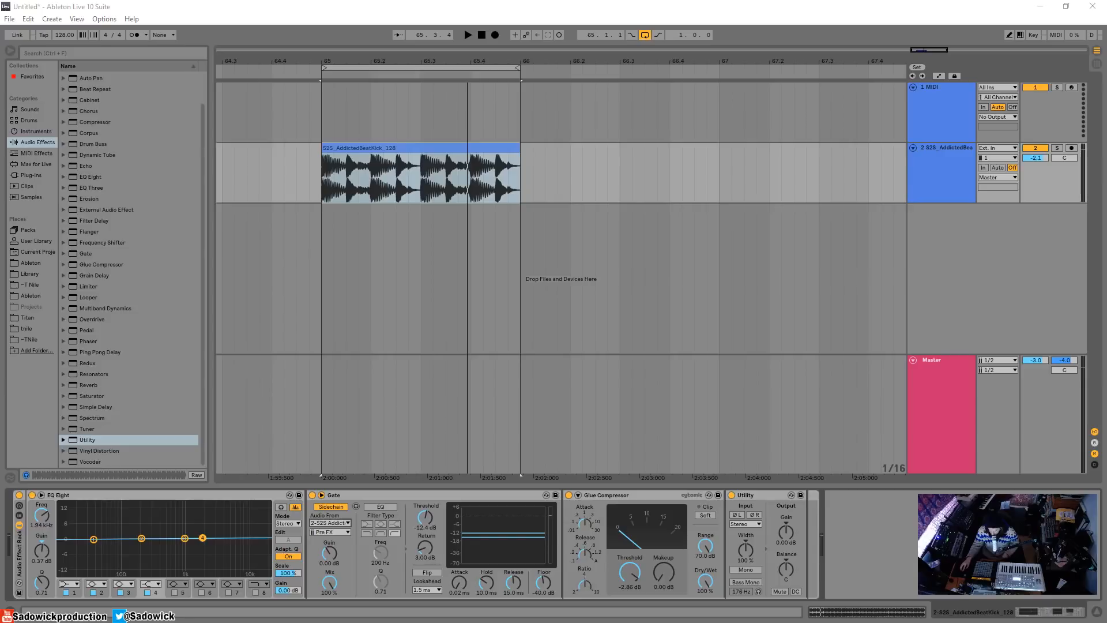
Set EQ Eight's fourth band to 667 Hz with -1.12 dB gain while auditioning, and move EQ Eight between Glue Compressor and Utility.
{"action": "left_click_drag", "start_coordinate": [203, 540], "coordinate": [173, 541]}
{"action": "left_click", "coordinate": [412, 149]}
{"action": "key", "text": "space"}
{"action": "key", "text": "space"}
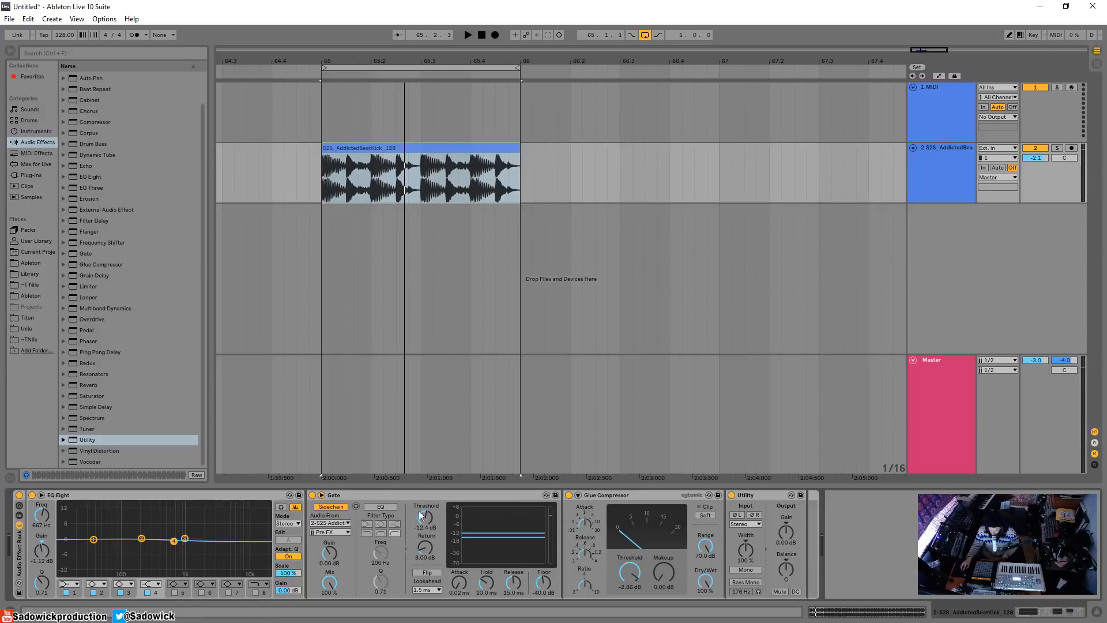
{"action": "left_click", "coordinate": [216, 496]}
{"action": "left_click_drag", "start_coordinate": [713, 531], "coordinate": [714, 531]}
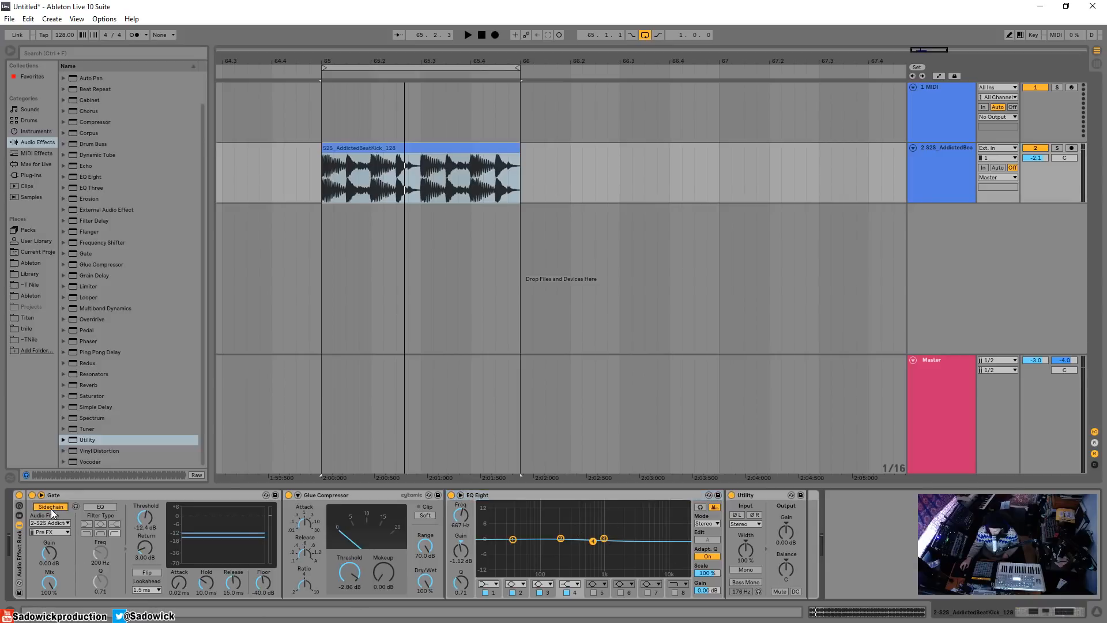
Examine the Gate's sidechain section and the tap-point options for its audio source.
{"action": "left_click", "coordinate": [43, 495]}
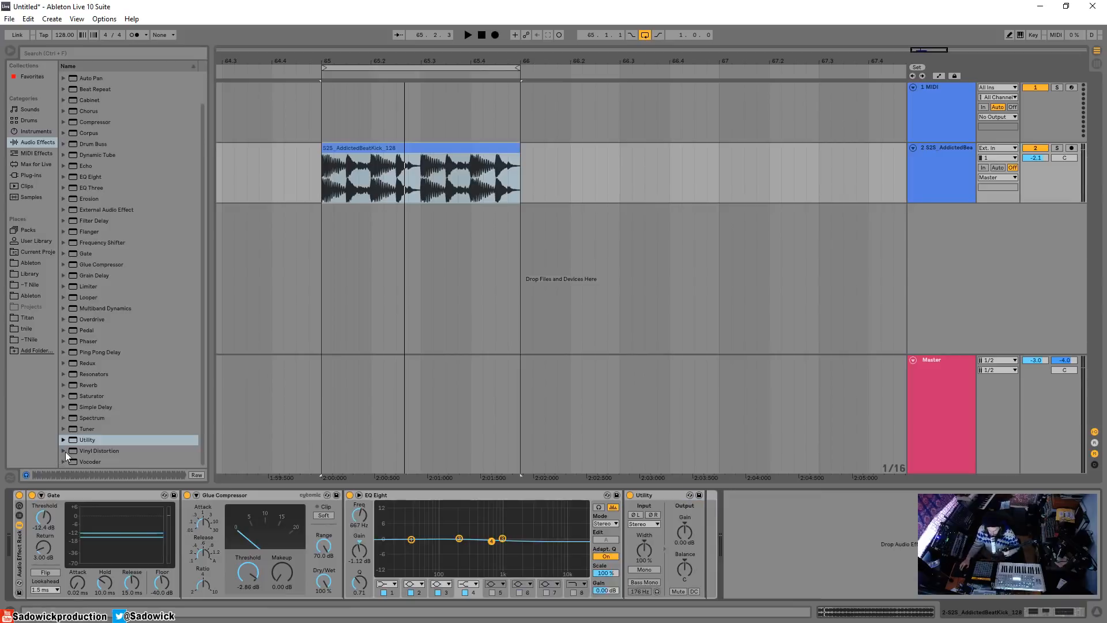
{"action": "left_click", "coordinate": [42, 494]}
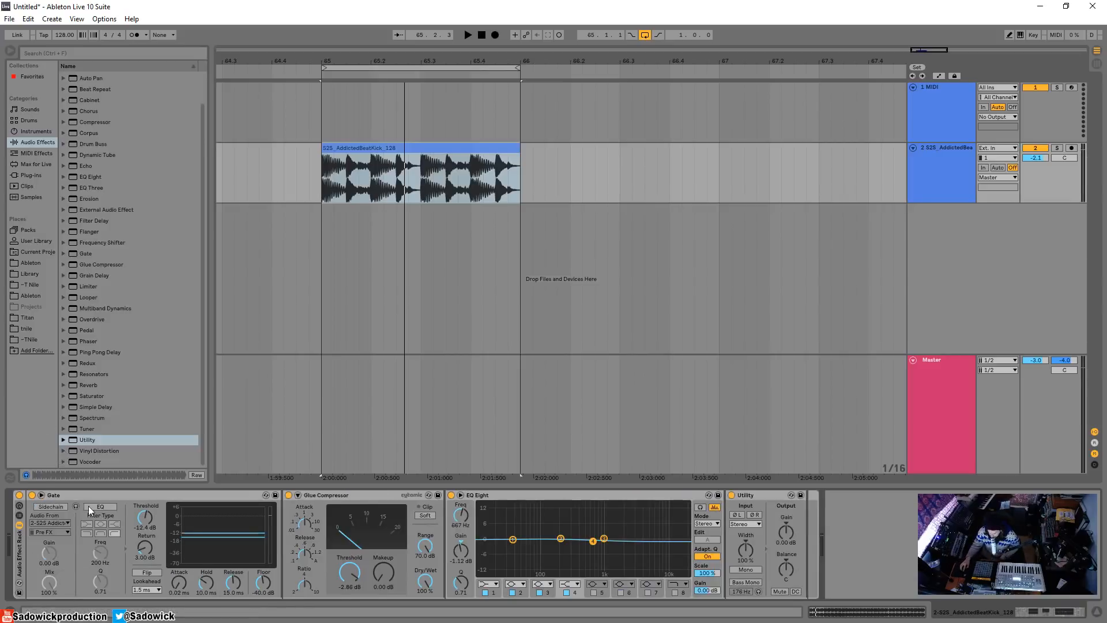
{"action": "left_click", "coordinate": [58, 508]}
{"action": "left_click", "coordinate": [53, 532]}
{"action": "left_click", "coordinate": [55, 534]}
{"action": "left_click", "coordinate": [54, 523]}
{"action": "left_click", "coordinate": [55, 533]}
{"action": "left_click", "coordinate": [55, 532]}
{"action": "left_click", "coordinate": [58, 551]}
{"action": "left_click", "coordinate": [55, 532]}
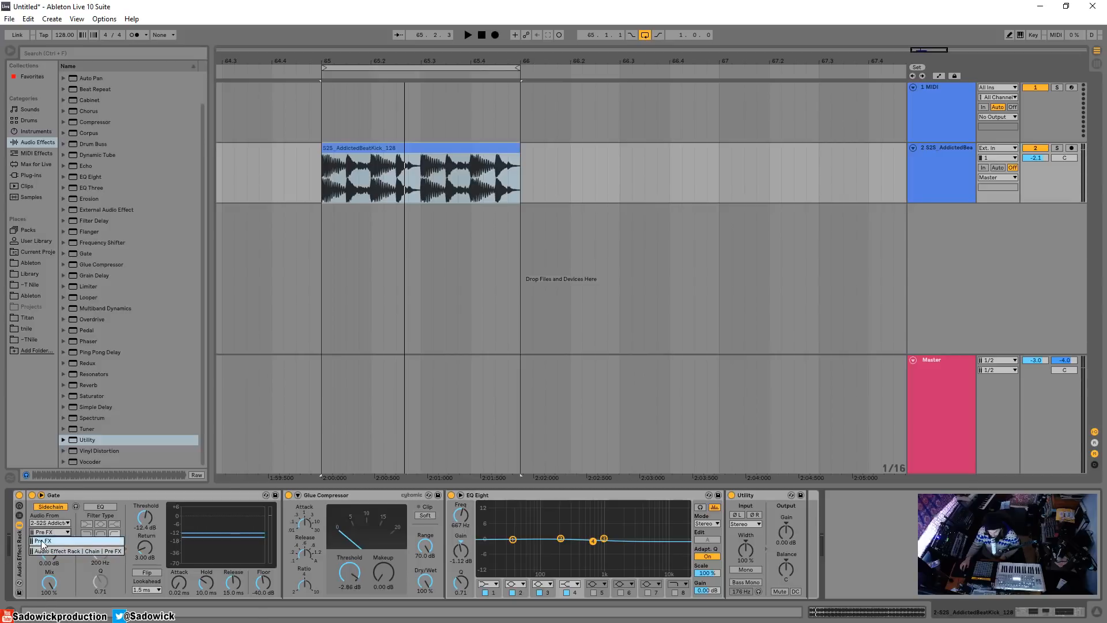
{"action": "left_click", "coordinate": [74, 518]}
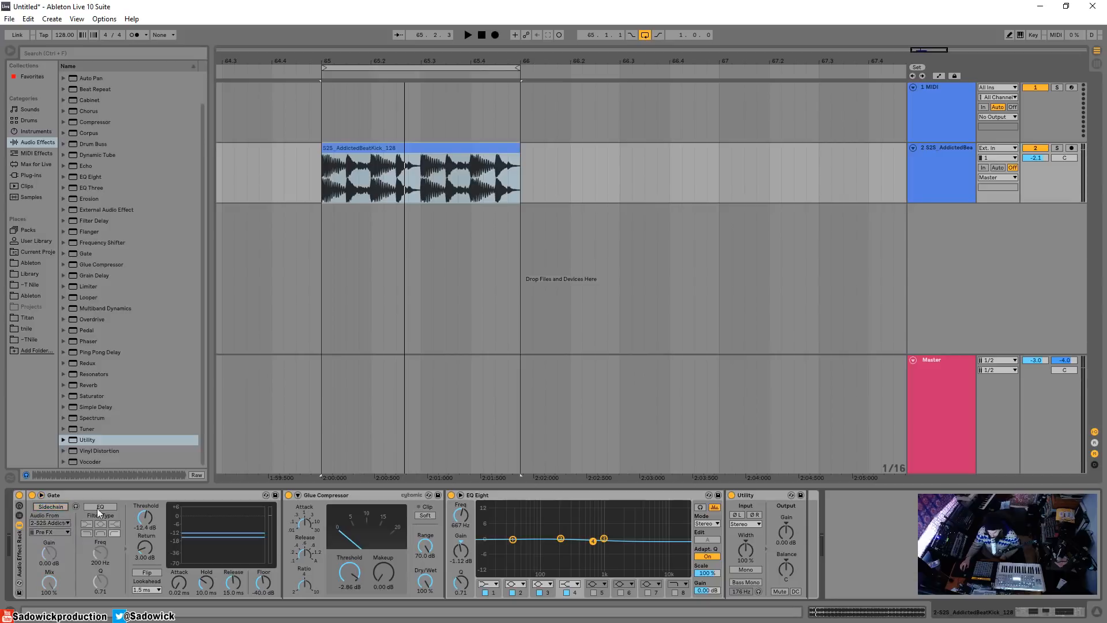
Turn off the Gate's sidechain input, enable its sidechain EQ, and collapse the sidechain section.
{"action": "left_click", "coordinate": [101, 508]}
{"action": "left_click", "coordinate": [94, 510]}
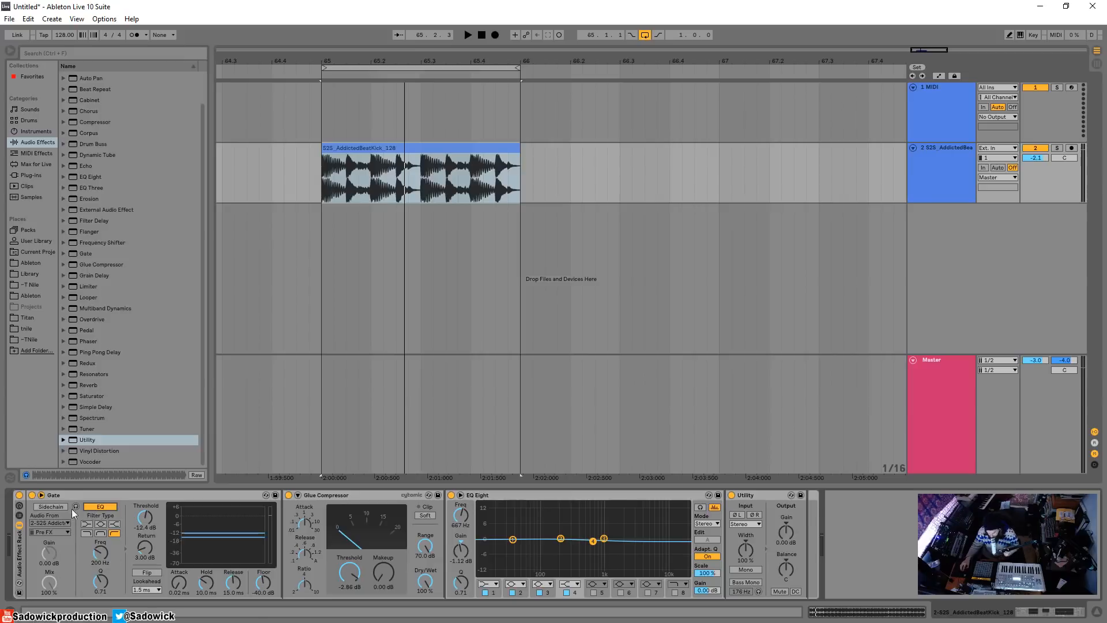
{"action": "left_click", "coordinate": [40, 495]}
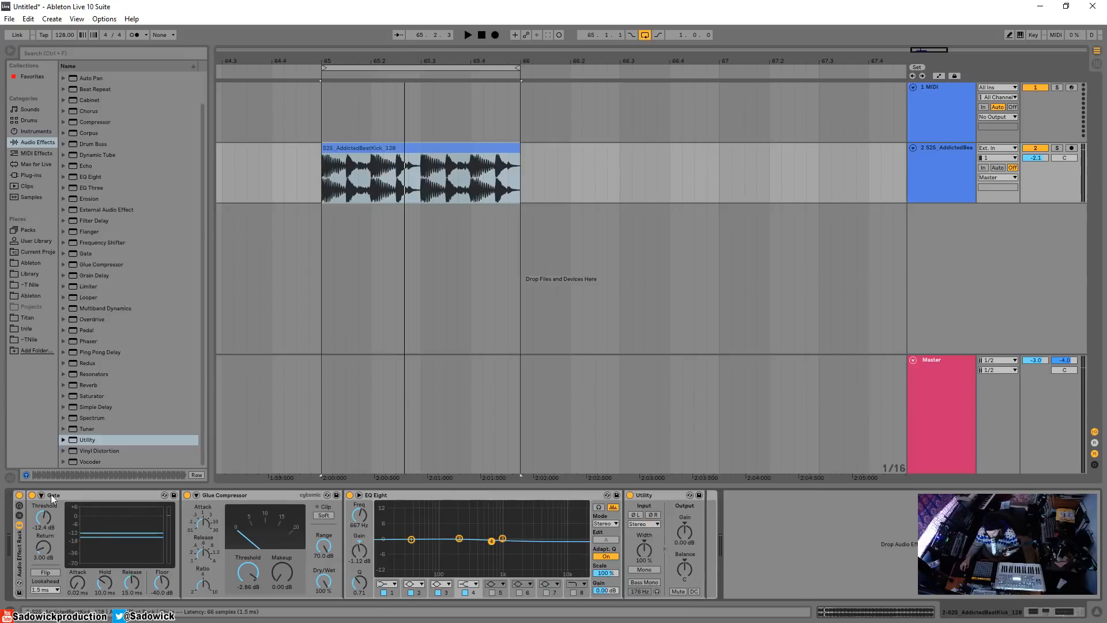
{"action": "left_click", "coordinate": [77, 494]}
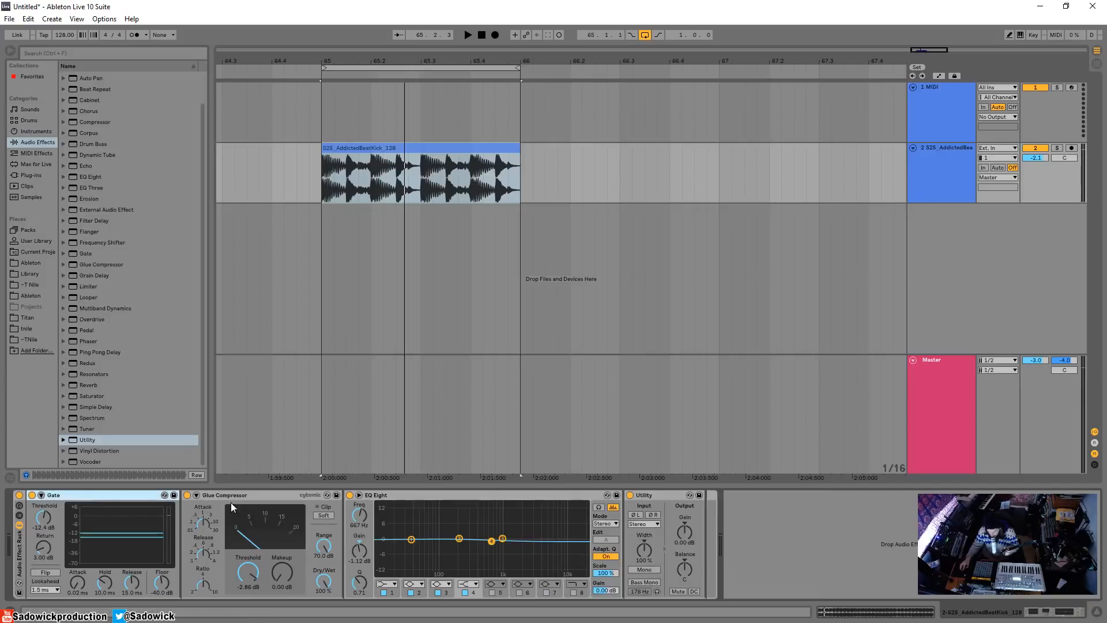
Expand the Glue Compressor's sidechain section and set its threshold to -6.03 dB while the loop plays.
{"action": "left_click", "coordinate": [196, 495]}
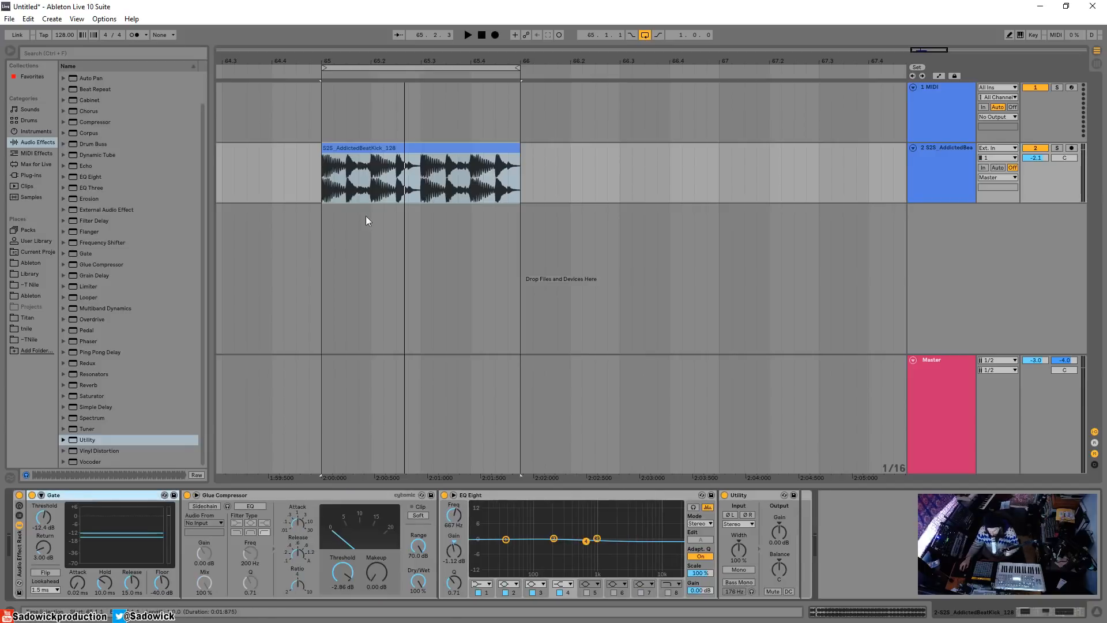
{"action": "left_click", "coordinate": [401, 149]}
{"action": "key", "text": "space"}
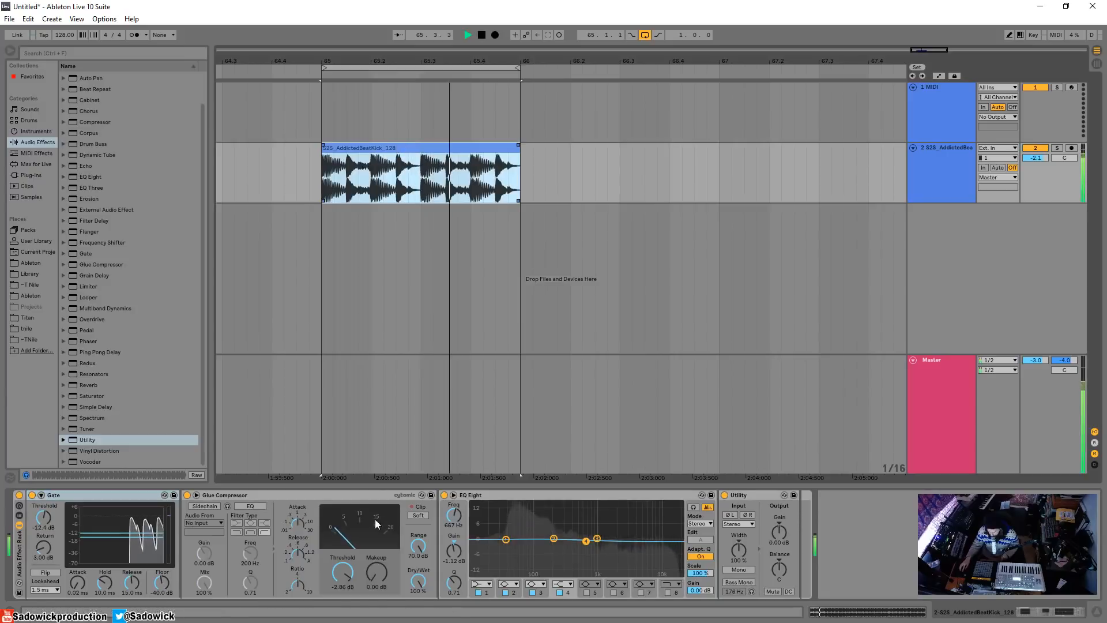
{"action": "left_click_drag", "start_coordinate": [343, 573], "coordinate": [343, 580]}
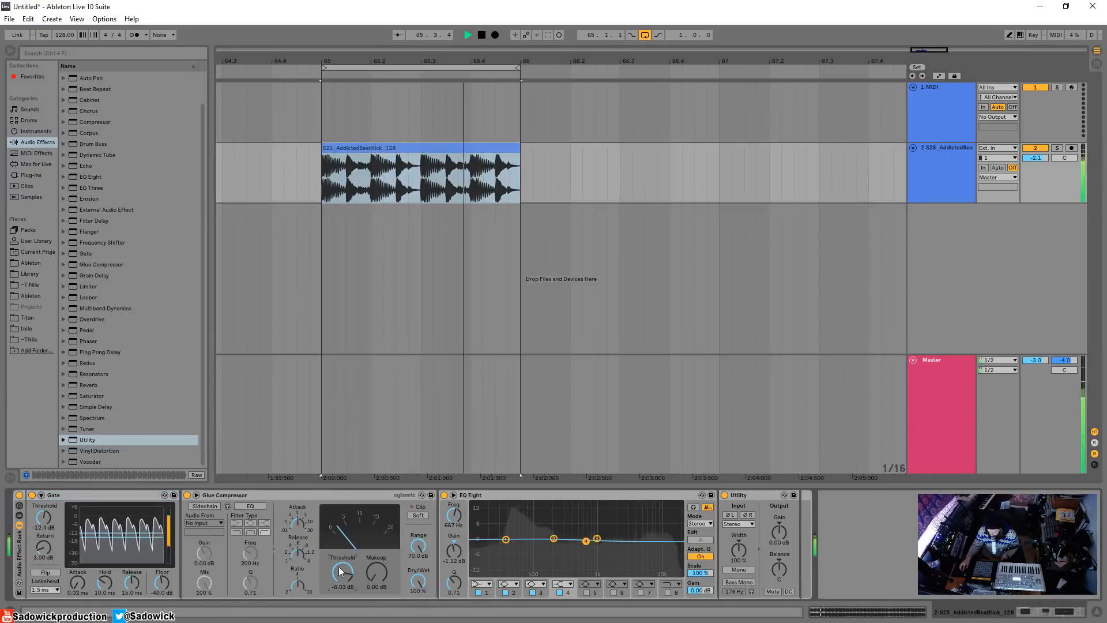
{"action": "key", "text": "space"}
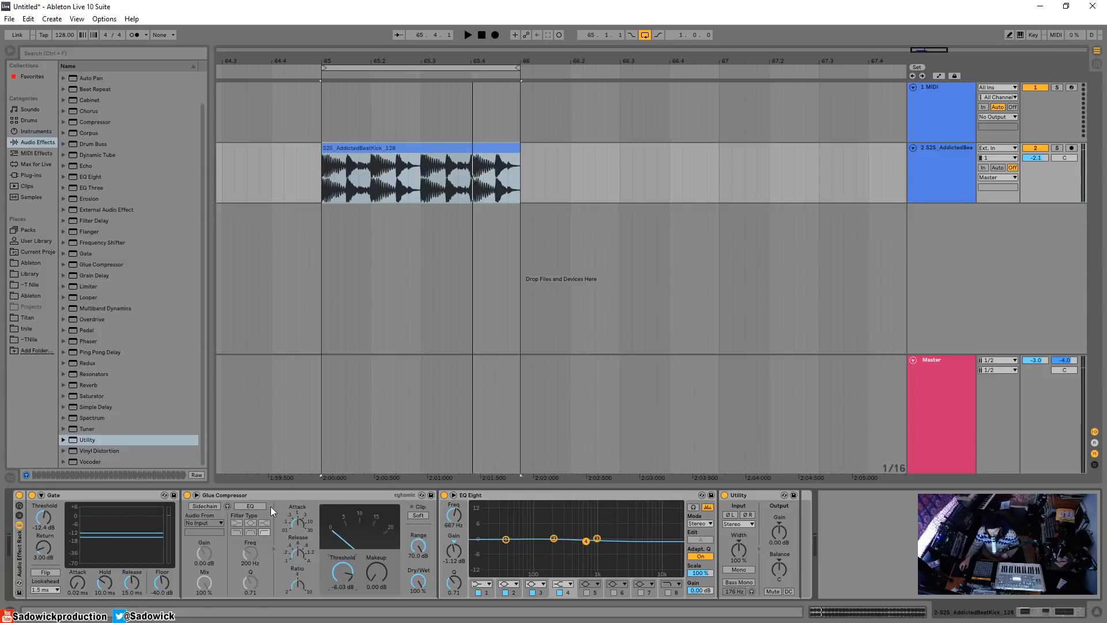
Enable the Glue Compressor's sidechain EQ, set its frequency to 778 Hz, and listen to the filtered sidechain signal.
{"action": "left_click", "coordinate": [244, 506]}
{"action": "left_click_drag", "start_coordinate": [247, 558], "coordinate": [253, 535]}
{"action": "left_click", "coordinate": [228, 507]}
{"action": "key", "text": "space"}
{"action": "left_click_drag", "start_coordinate": [250, 553], "coordinate": [250, 552]}
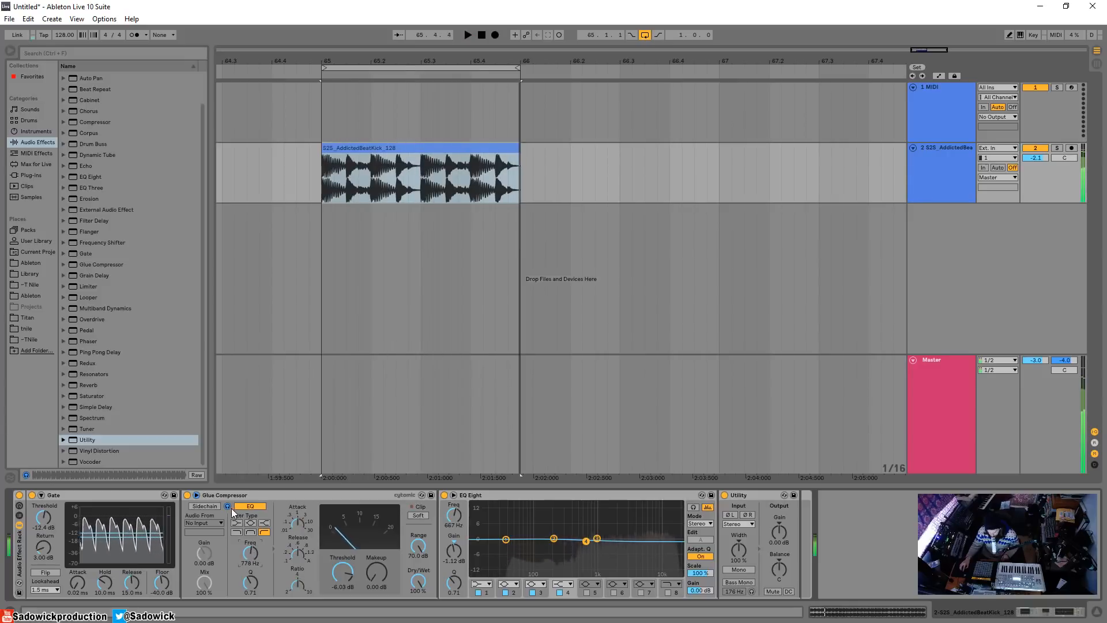
{"action": "key", "text": "space"}
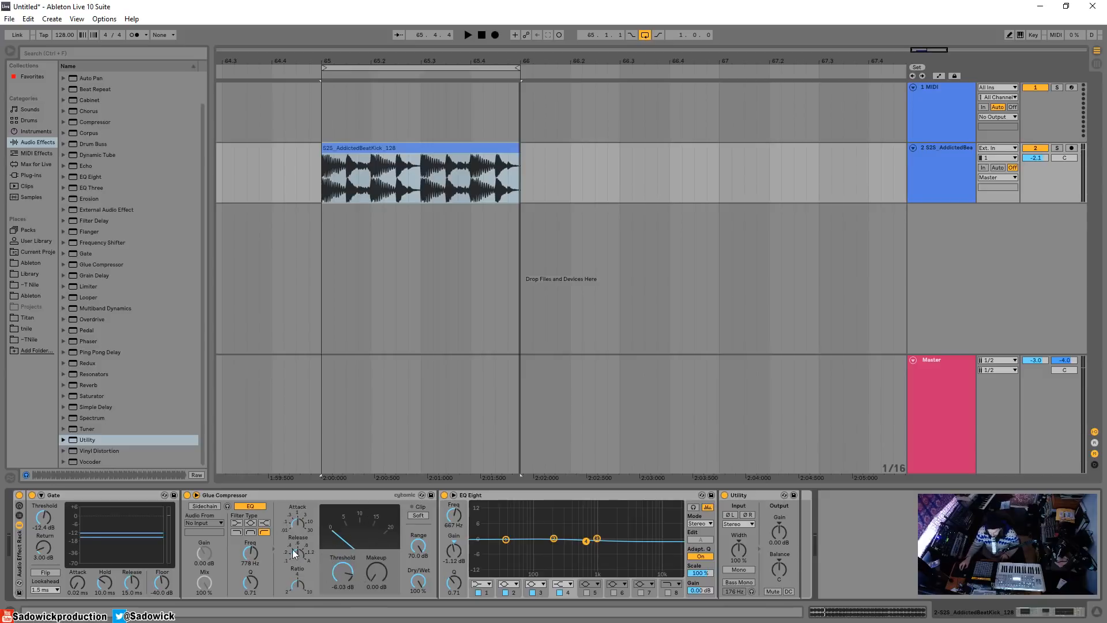
Set the Glue Compressor's threshold to -12.4 dB while the loop plays.
{"action": "key", "text": "space"}
{"action": "left_click_drag", "start_coordinate": [343, 576], "coordinate": [343, 594]}
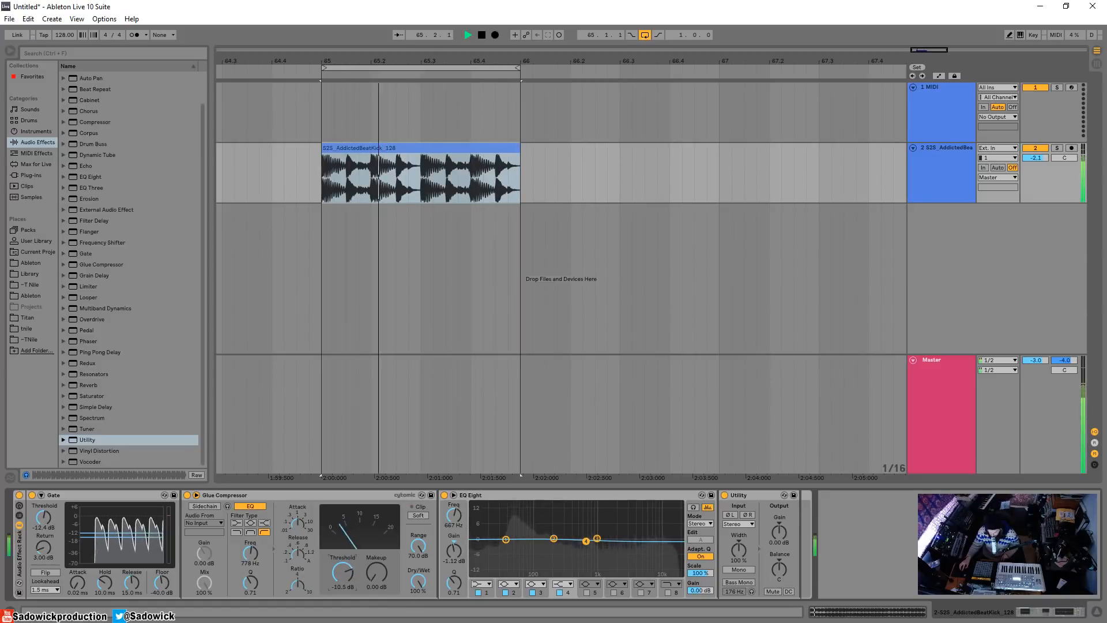
{"action": "key", "text": "space"}
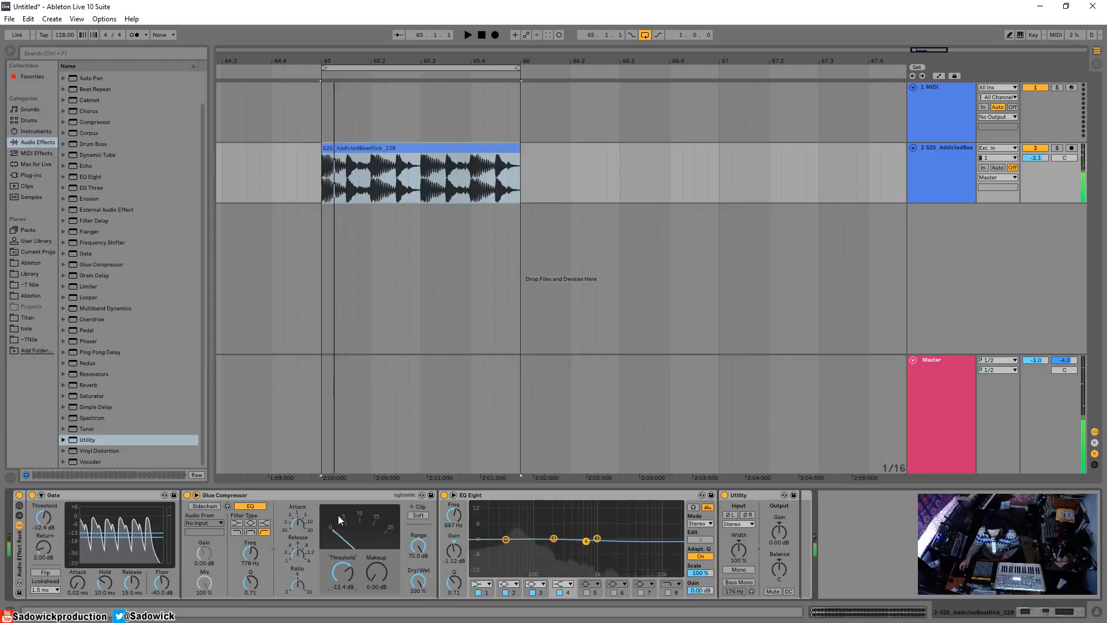
Compare the playing loop with the Glue Compressor's sidechain EQ off and on.
{"action": "left_click", "coordinate": [259, 507]}
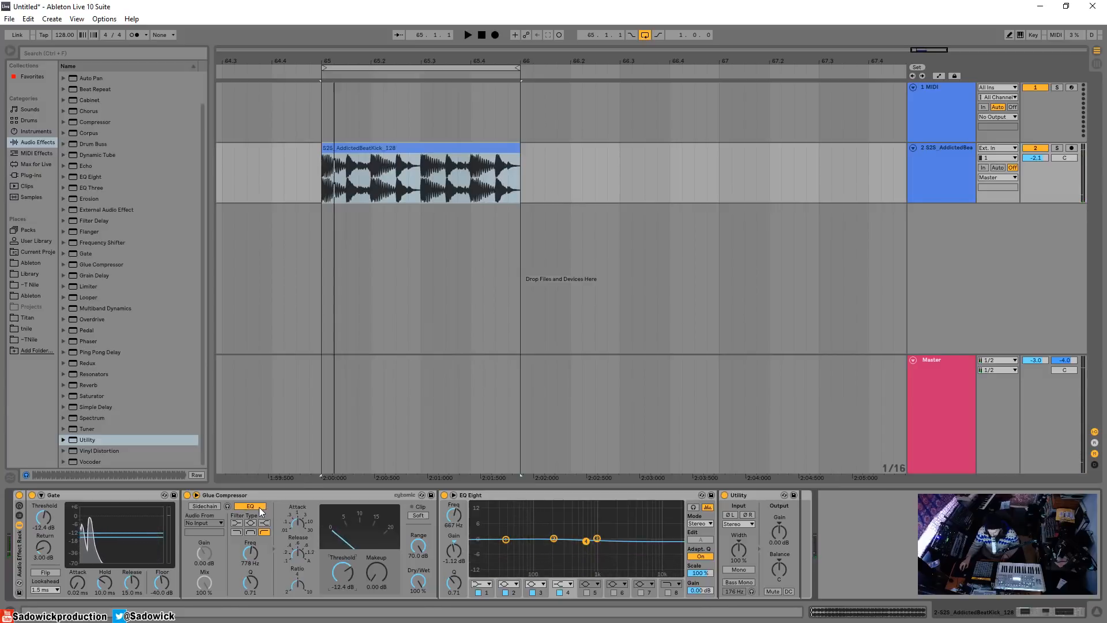
{"action": "key", "text": "space"}
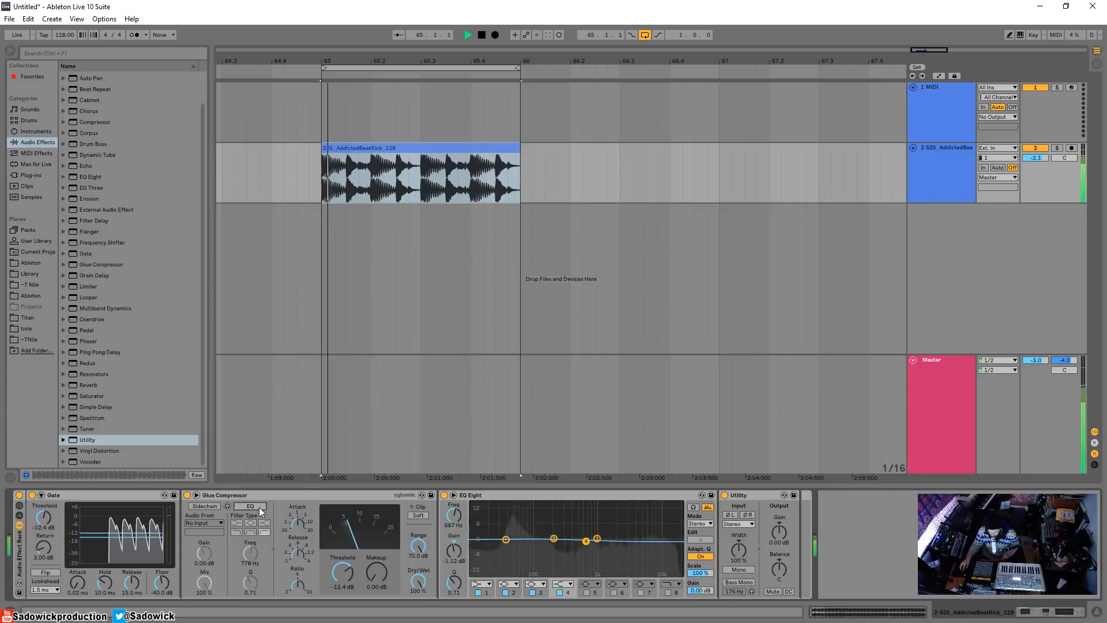
{"action": "left_click", "coordinate": [258, 507]}
{"action": "key", "text": "space"}
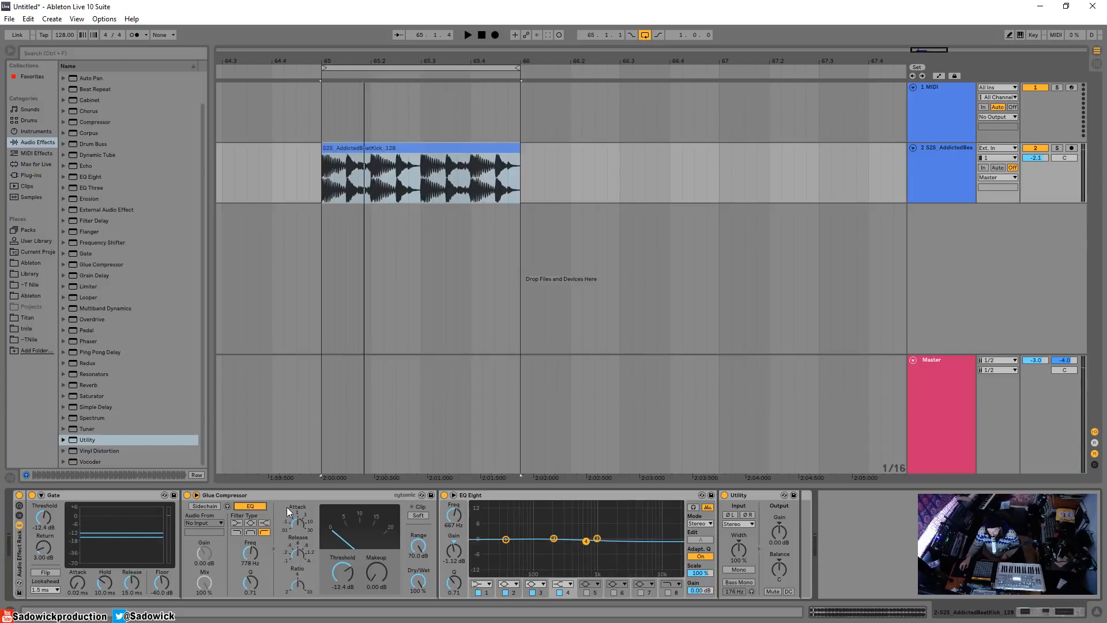
Set EQ Eight's third band to 1.26 kHz with 0.12 dB gain, and turn off the Glue Compressor's sidechain EQ.
{"action": "left_click_drag", "start_coordinate": [596, 539], "coordinate": [603, 539]}
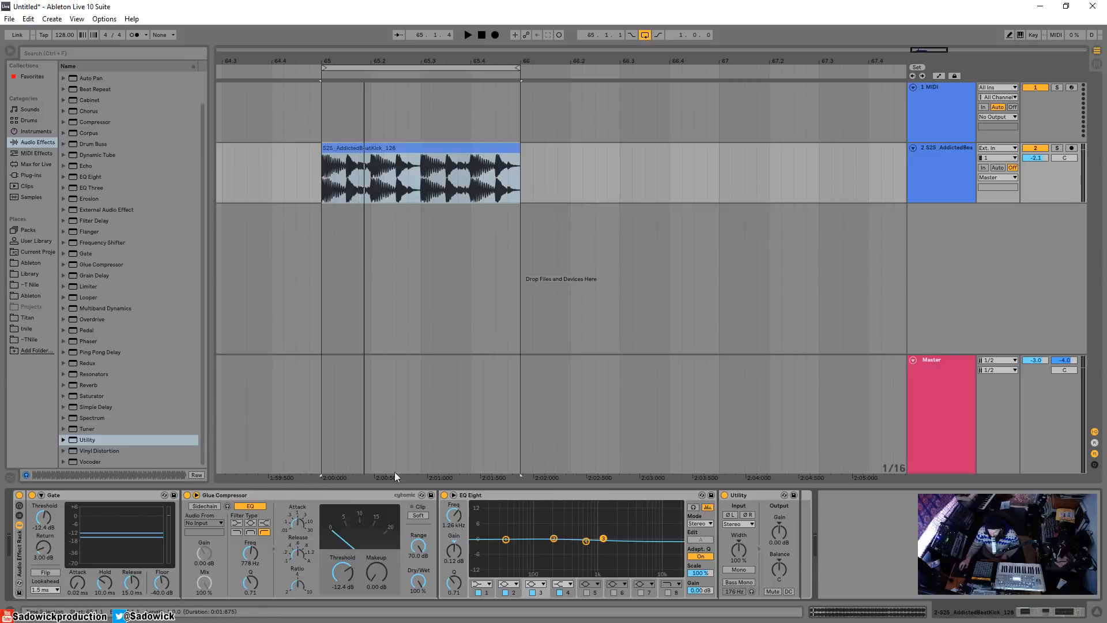
{"action": "left_click", "coordinate": [248, 507]}
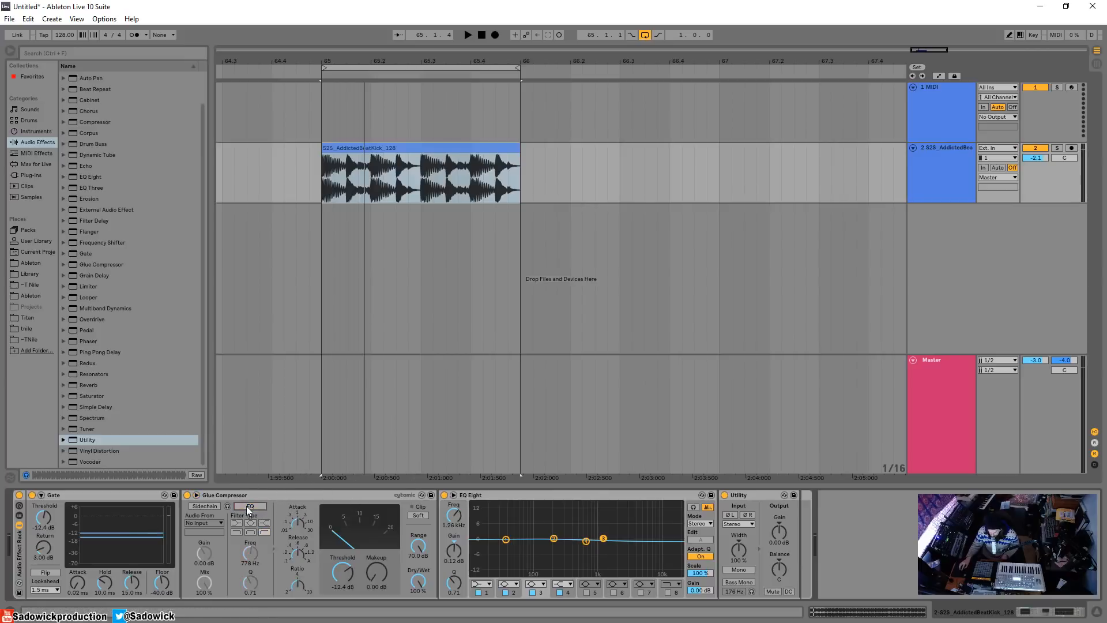
{"action": "left_click", "coordinate": [196, 495]}
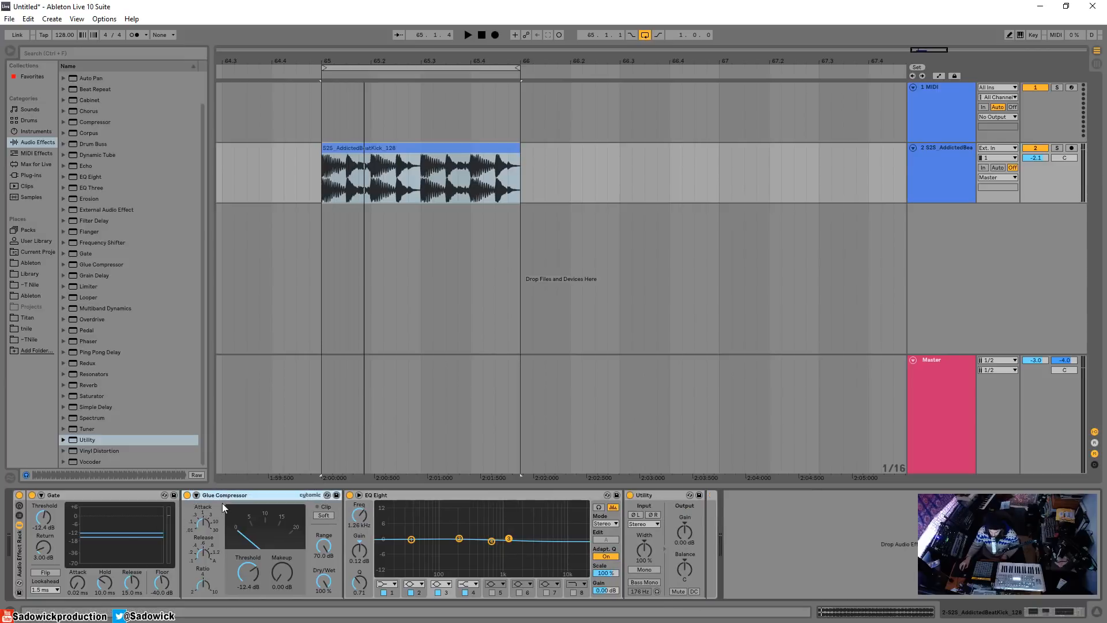
Group the Glue Compressor into its own nested Audio Effect Rack and show its chain list.
{"action": "right_click", "coordinate": [222, 494]}
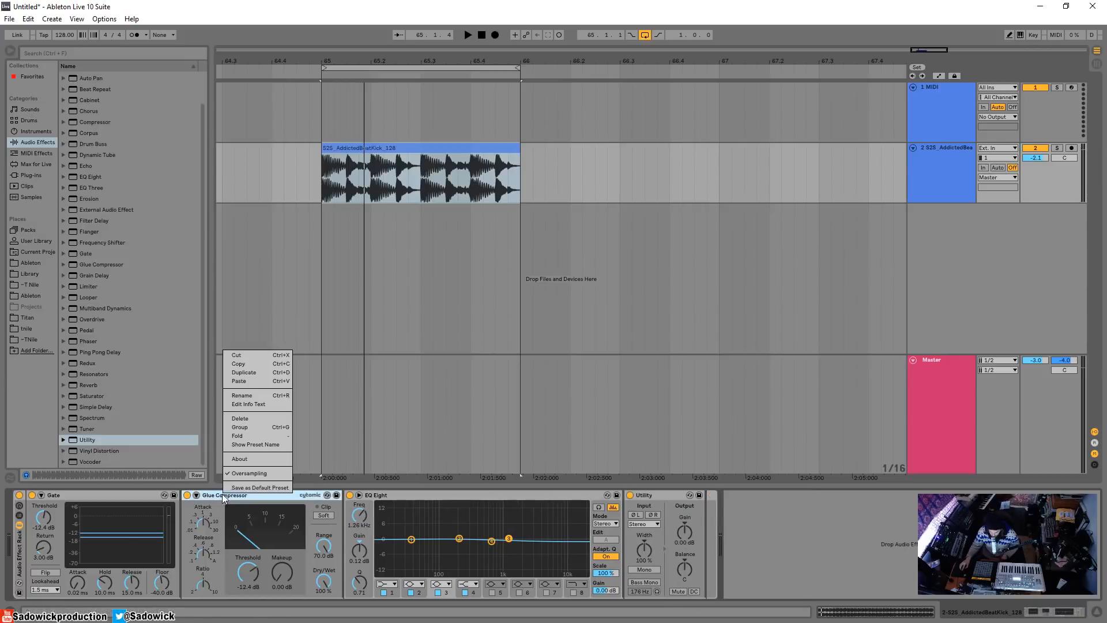
{"action": "left_click", "coordinate": [255, 426]}
{"action": "left_click", "coordinate": [189, 516]}
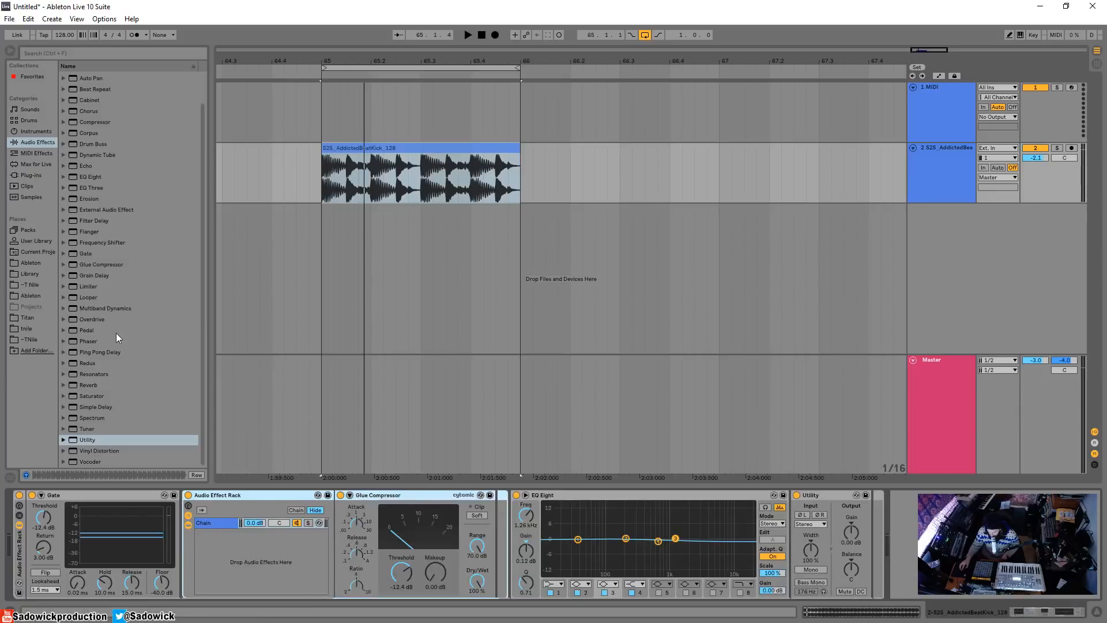
Add an EQ Eight as a new chain in the nested rack, name the chain EQprecomp, and deactivate it.
{"action": "left_click_drag", "start_coordinate": [75, 178], "coordinate": [237, 558]}
{"action": "right_click", "coordinate": [209, 534]}
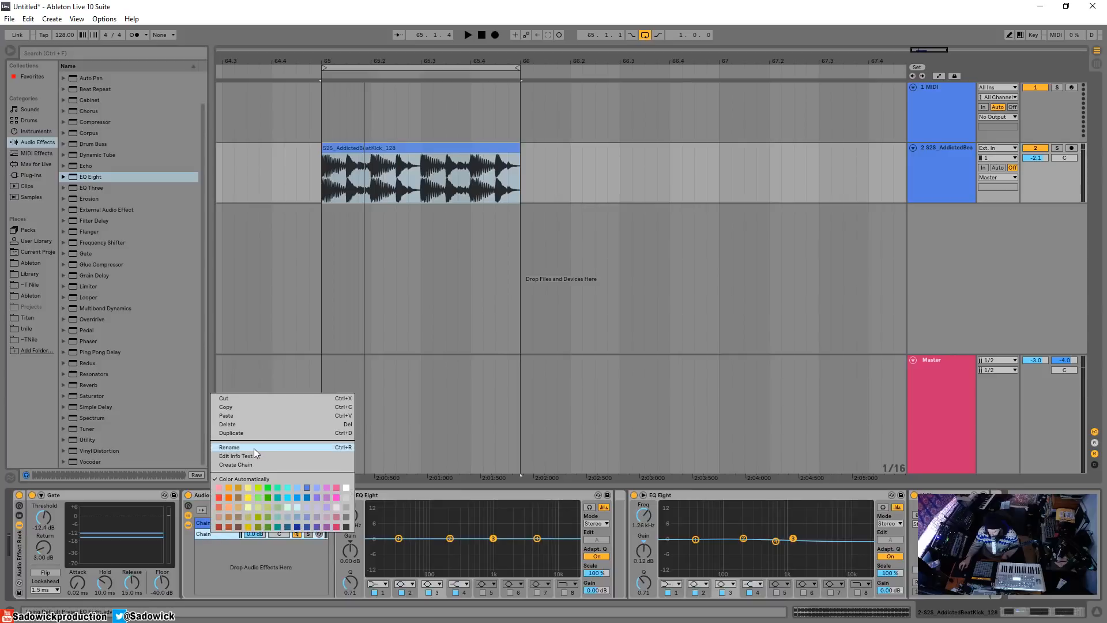
{"action": "left_click", "coordinate": [254, 448]}
{"action": "type", "text": "EQ"}
{"action": "key", "text": "Return"}
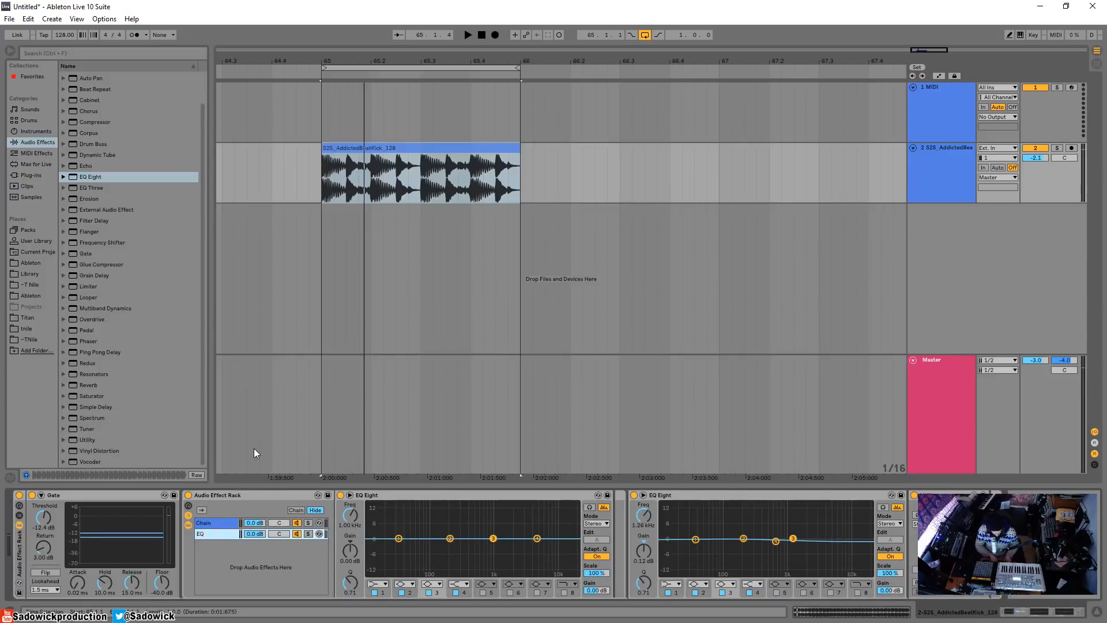
{"action": "type", "text": "precopmp"}
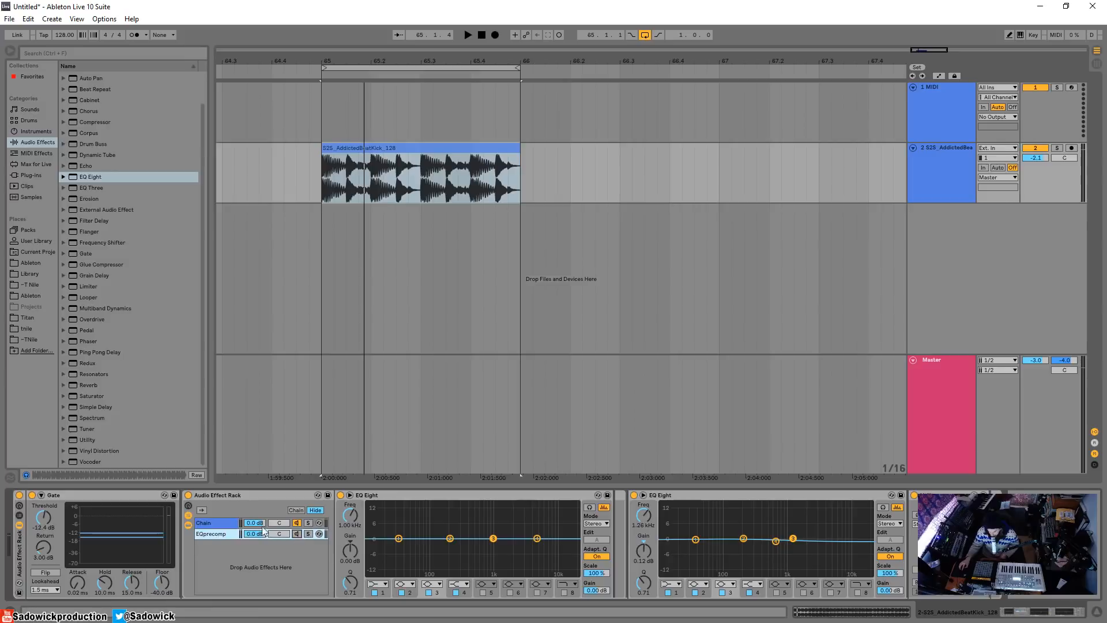
{"action": "left_click", "coordinate": [296, 534]}
Enable the Glue Compressor's sidechain in the first chain and take its audio from the 2-S25 AddictedBeatKick_128 track.
{"action": "left_click", "coordinate": [233, 535]}
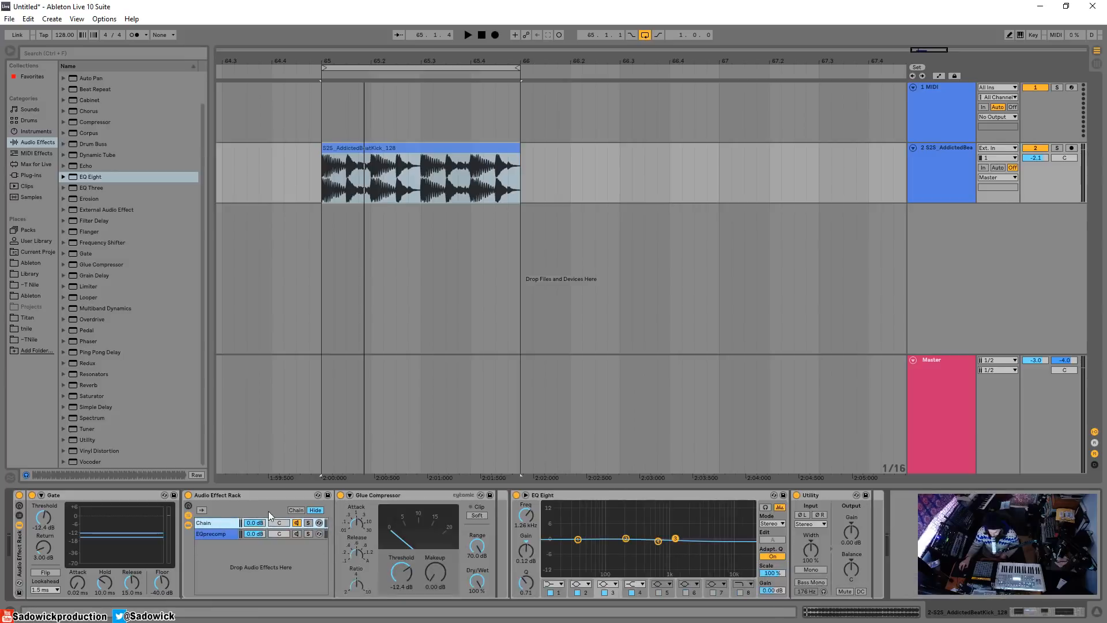
{"action": "left_click", "coordinate": [350, 495]}
{"action": "left_click", "coordinate": [356, 523]}
{"action": "left_click", "coordinate": [362, 535]}
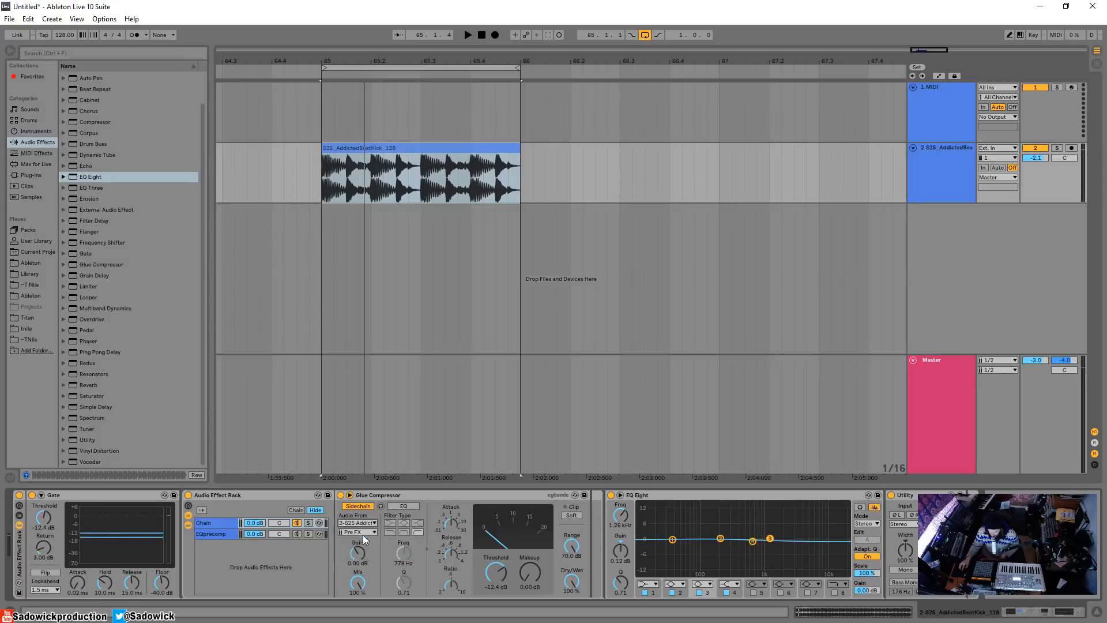
Set the Glue Compressor's sidechain tap point to the nested rack's EQprecomp chain, Post FX.
{"action": "left_click", "coordinate": [362, 533]}
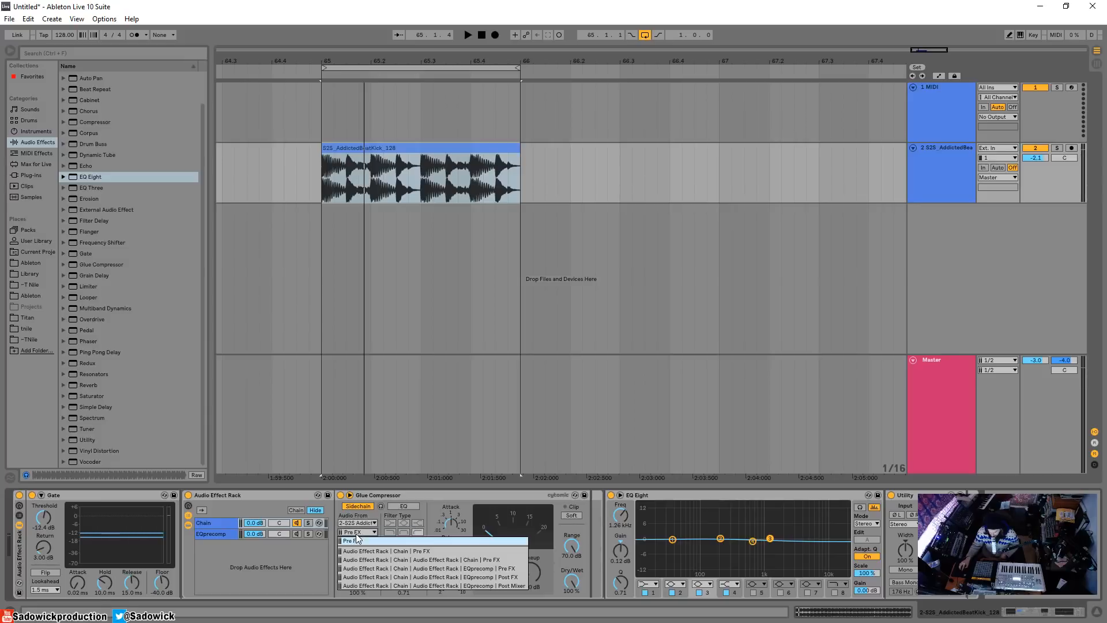
{"action": "left_click", "coordinate": [439, 576]}
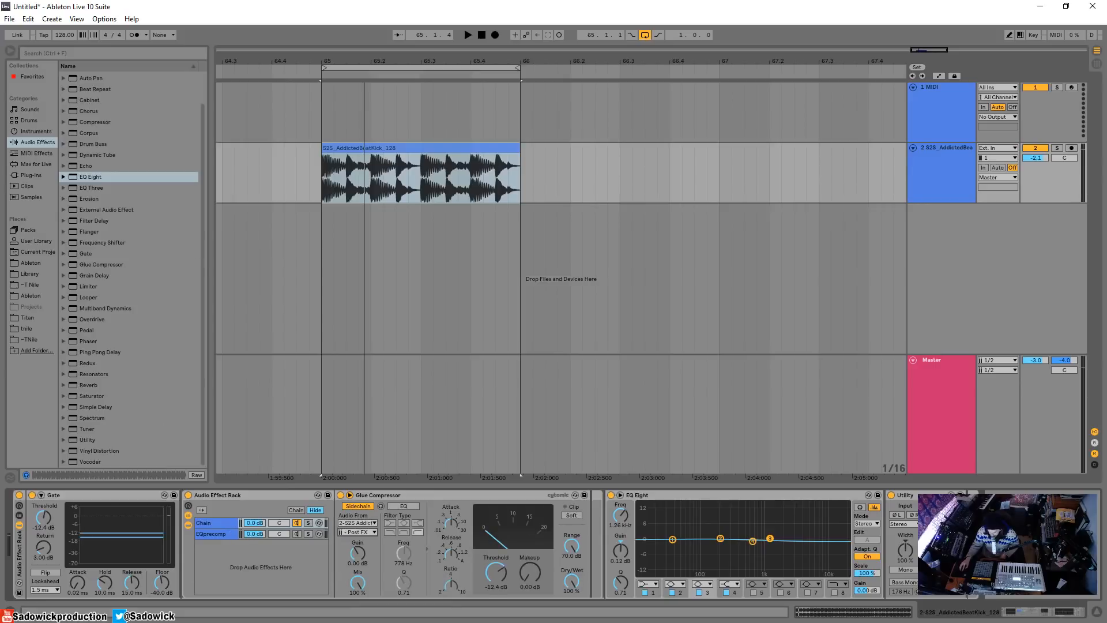
Inspect the EQprecomp chain's EQ Eight and return to the chain holding the Glue Compressor.
{"action": "left_click_drag", "start_coordinate": [171, 528], "coordinate": [187, 536]}
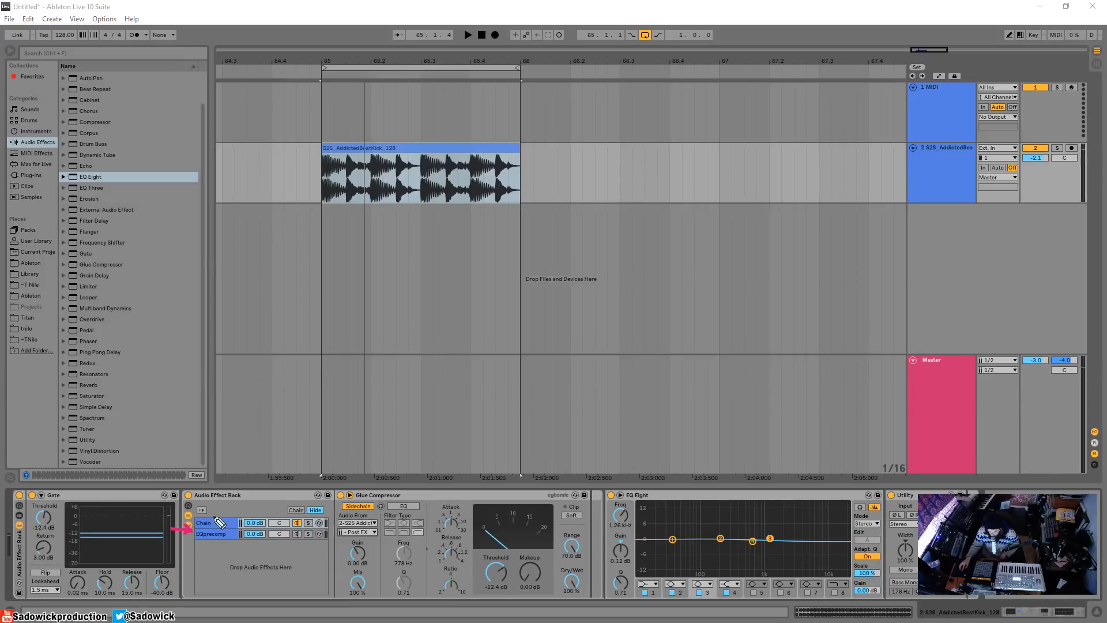
{"action": "mouse_move", "coordinate": [328, 535]}
{"action": "left_mouse_down"}
{"action": "mouse_move", "coordinate": [343, 551]}
{"action": "mouse_move", "coordinate": [360, 542]}
{"action": "mouse_move", "coordinate": [381, 499]}
{"action": "mouse_move", "coordinate": [441, 514]}
{"action": "left_mouse_up"}
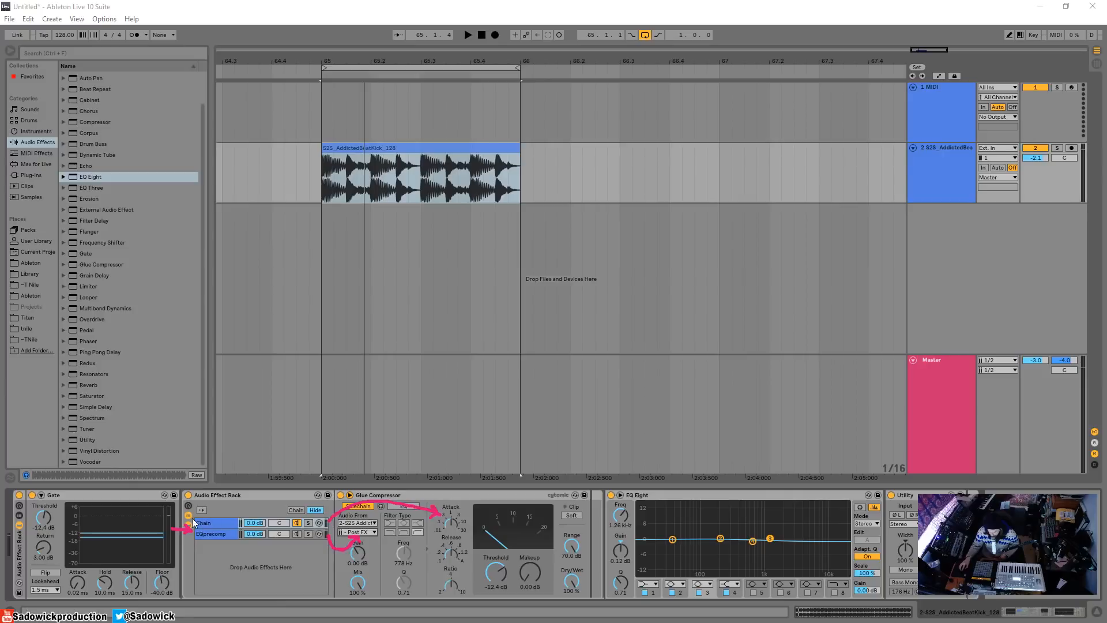
{"action": "left_click", "coordinate": [217, 533]}
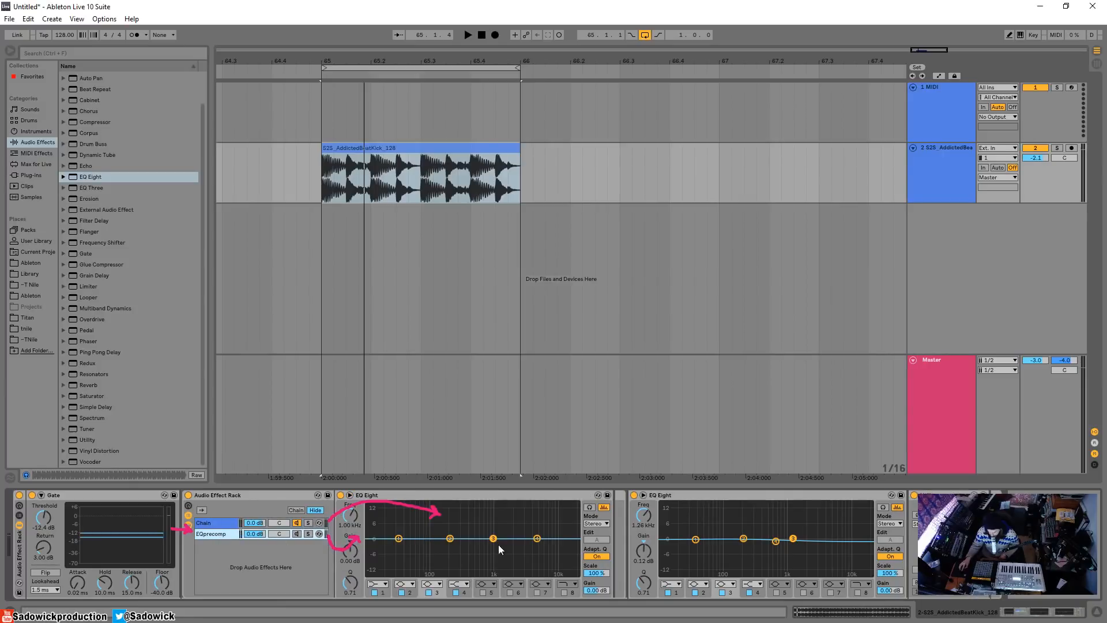
{"action": "left_click", "coordinate": [230, 525]}
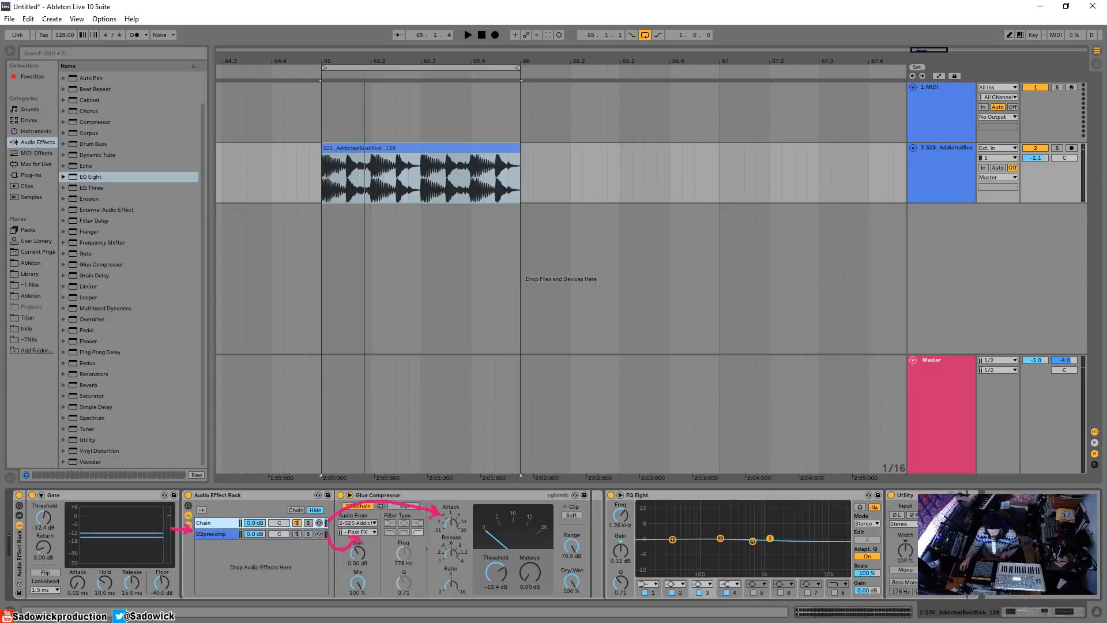
{"action": "key", "text": "Escape"}
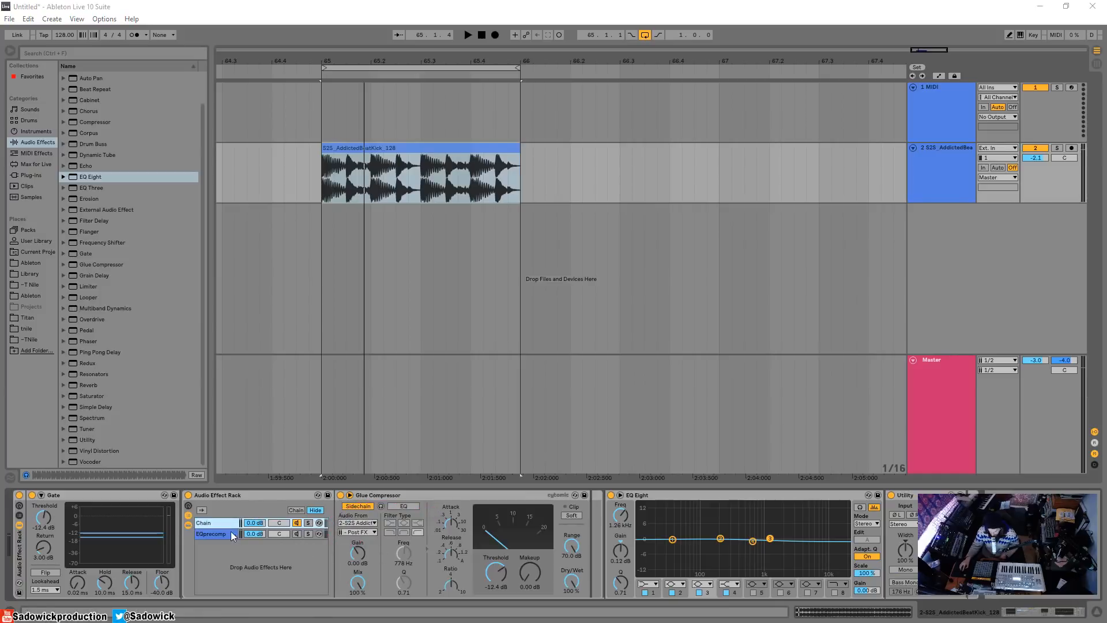
Reshape the EQprecomp chain's EQ Eight with low-end cuts and a -6.80 dB third band at 12.6 kHz, and solo the chain to audition it.
{"action": "left_click", "coordinate": [212, 534]}
{"action": "left_click_drag", "start_coordinate": [450, 540], "coordinate": [559, 558]}
{"action": "left_click", "coordinate": [308, 533]}
{"action": "key", "text": "space"}
{"action": "key", "text": "space"}
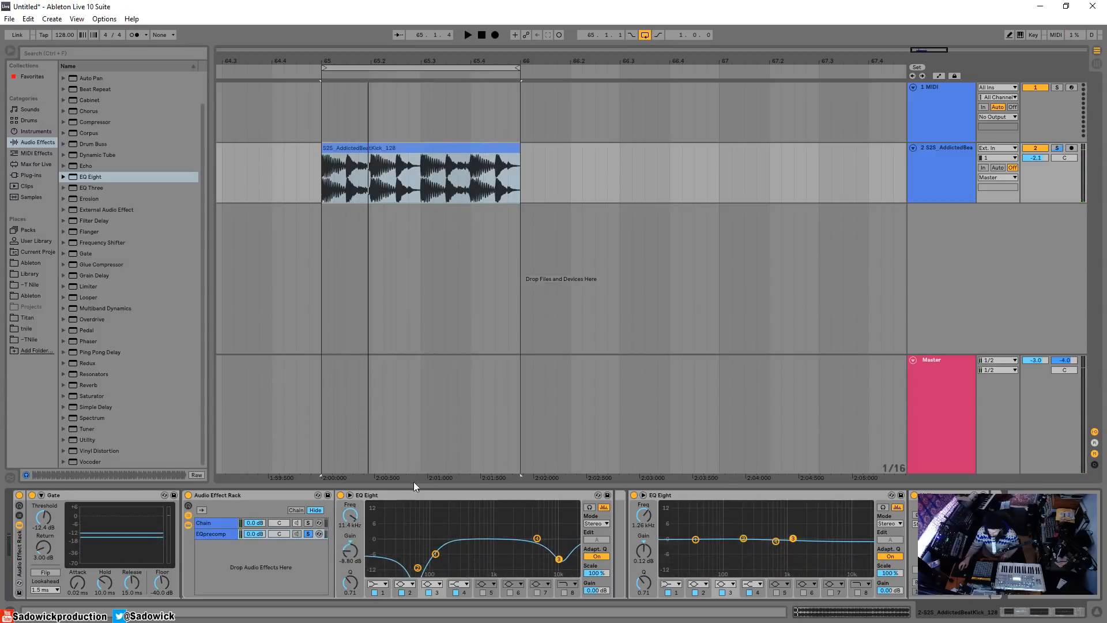
Unsolo the EQprecomp chain and audition the loop while watching the first chain's Glue Compressor.
{"action": "key", "text": "space"}
{"action": "left_click", "coordinate": [308, 534]}
{"action": "left_click", "coordinate": [218, 523]}
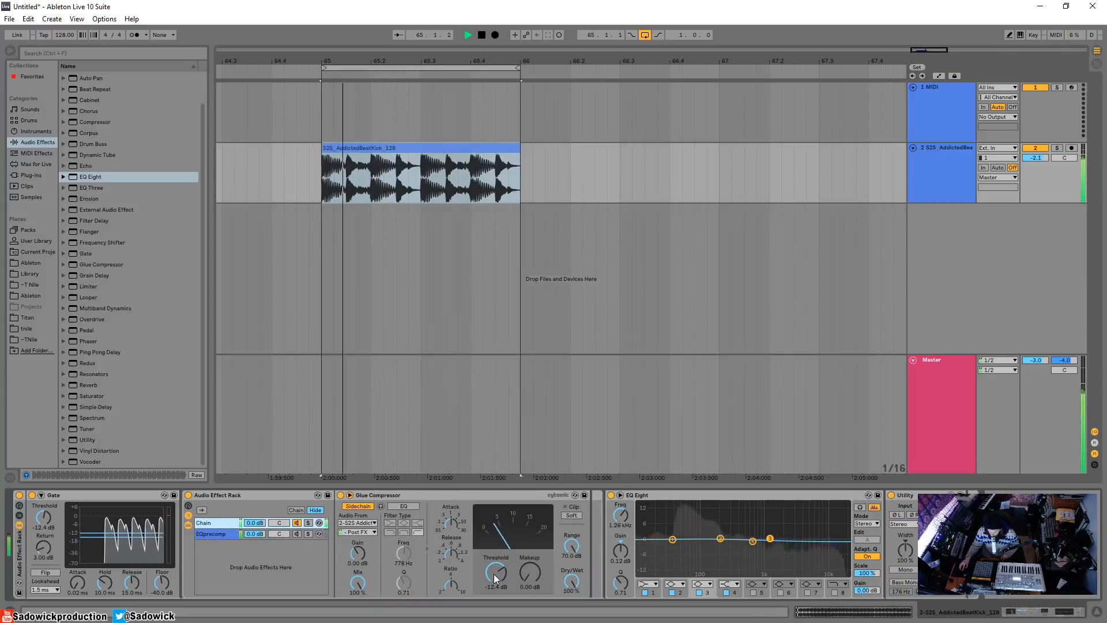
{"action": "key", "text": "space"}
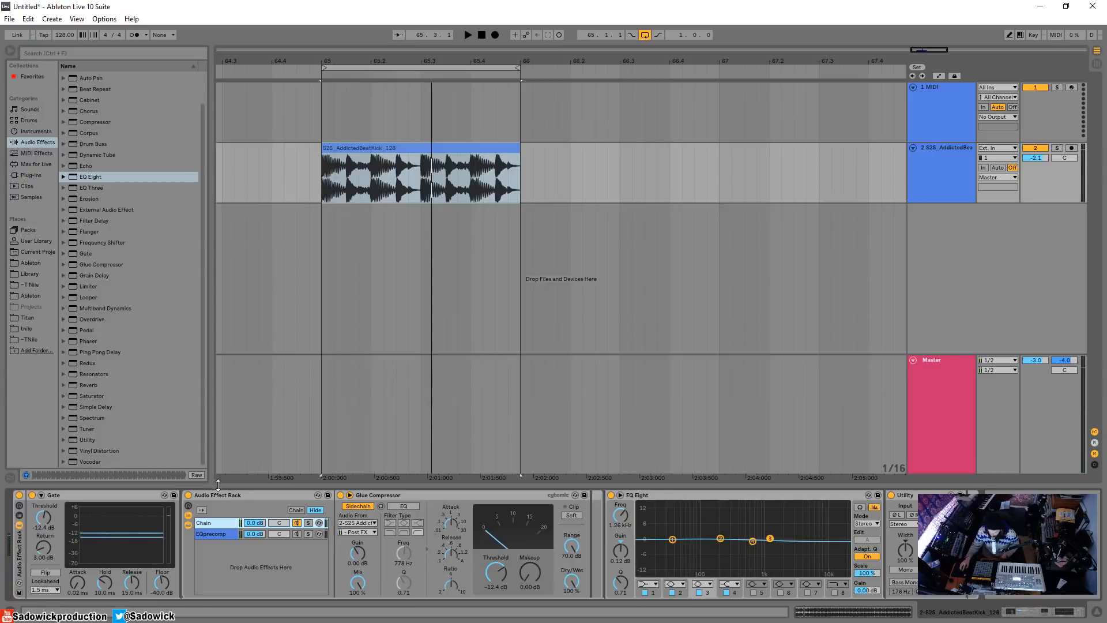
Fold away the Glue Compressor's sidechain section and toggle the nested rack's chain and device views.
{"action": "left_click", "coordinate": [349, 495]}
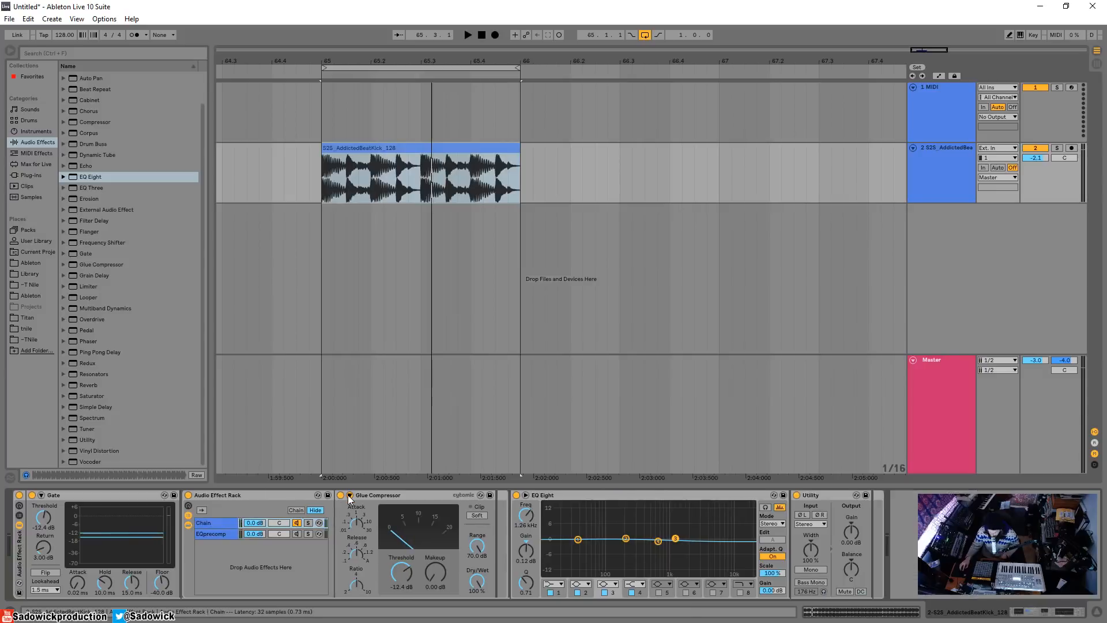
{"action": "left_click", "coordinate": [188, 516]}
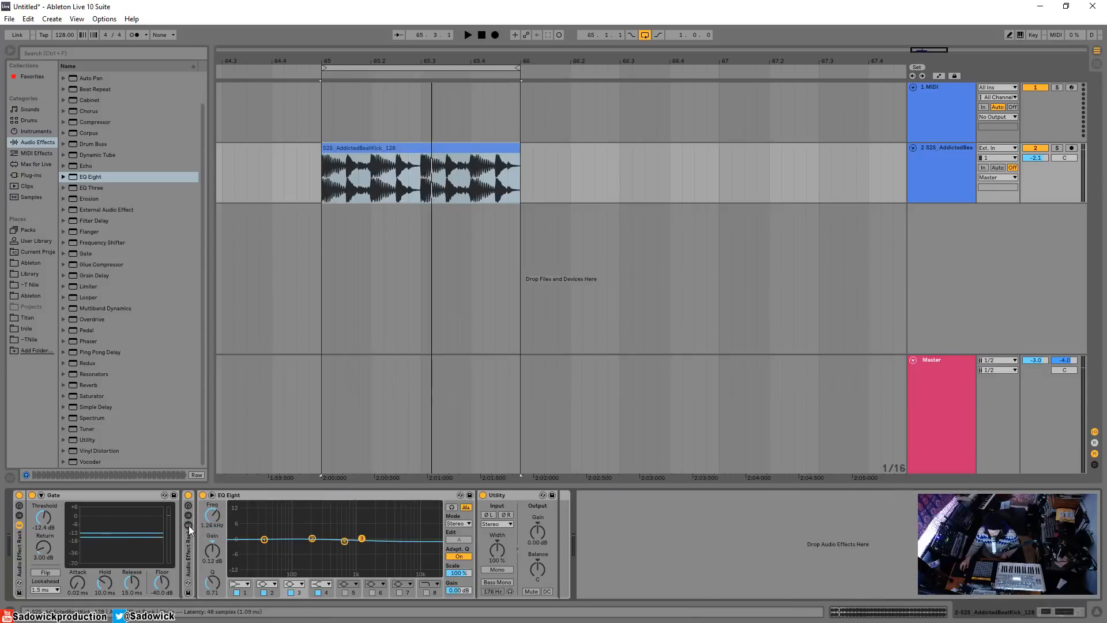
{"action": "left_click", "coordinate": [189, 524]}
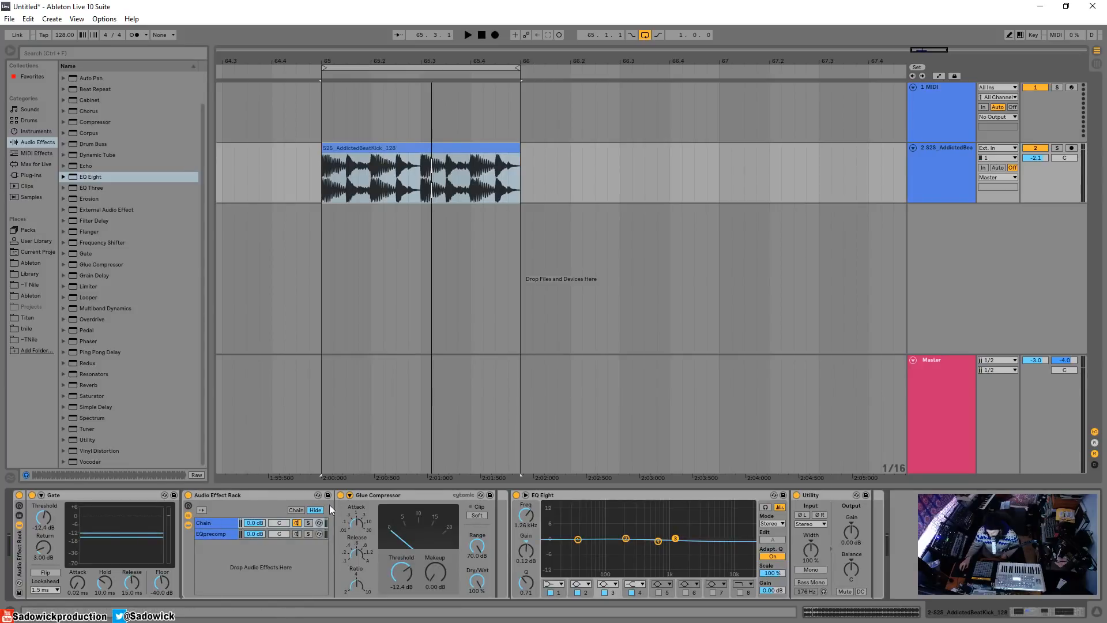
Set the main EQ Eight's third band to 1.47 kHz with 1.12 dB gain, and collapse the nested rack and the Gate.
{"action": "left_click_drag", "start_coordinate": [675, 538], "coordinate": [679, 536]}
{"action": "left_click", "coordinate": [188, 515]}
{"action": "double_click", "coordinate": [132, 495]}
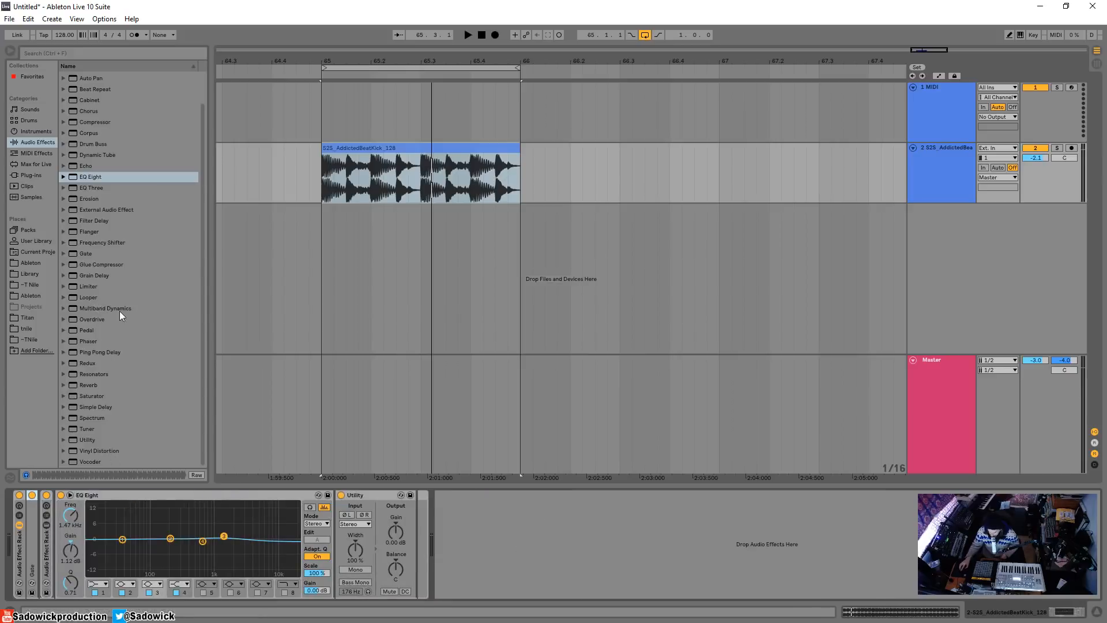
{"action": "left_click_drag", "start_coordinate": [98, 156], "coordinate": [397, 545]}
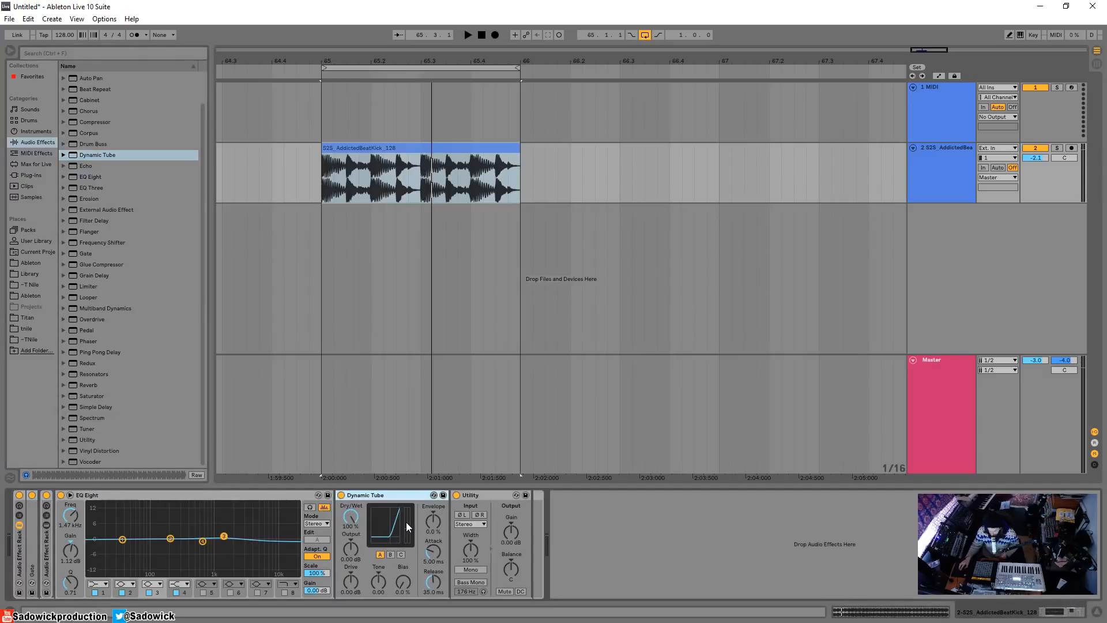
{"action": "right_click", "coordinate": [400, 493]}
{"action": "left_click", "coordinate": [421, 498]}
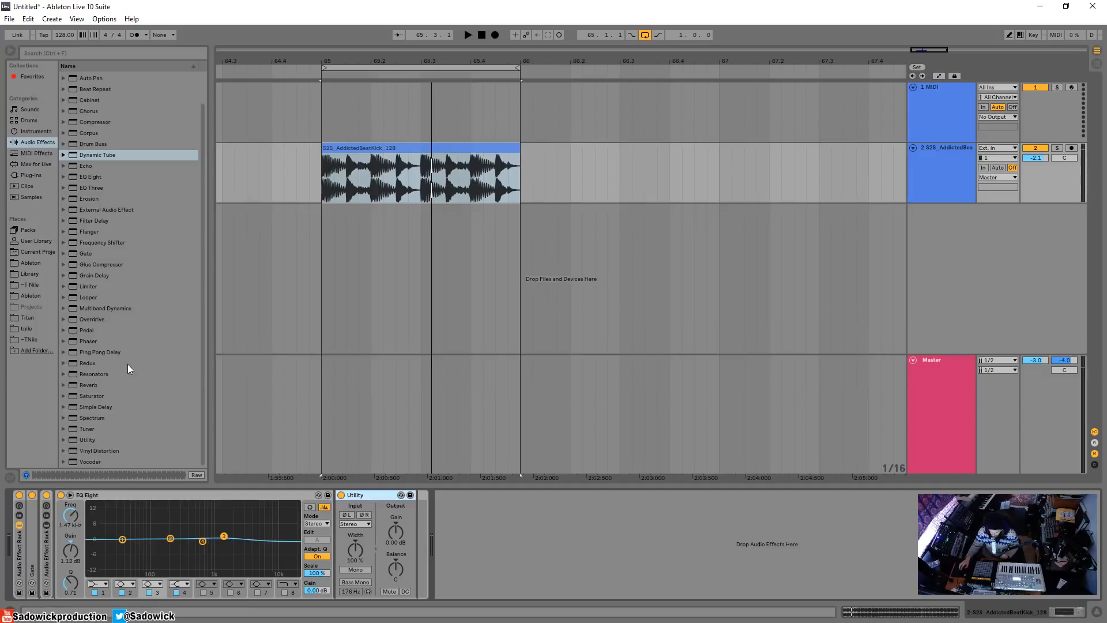
Insert a second Glue Compressor between EQ Eight and Utility and enable its soft clipping during playback.
{"action": "left_click_drag", "start_coordinate": [113, 266], "coordinate": [332, 536]}
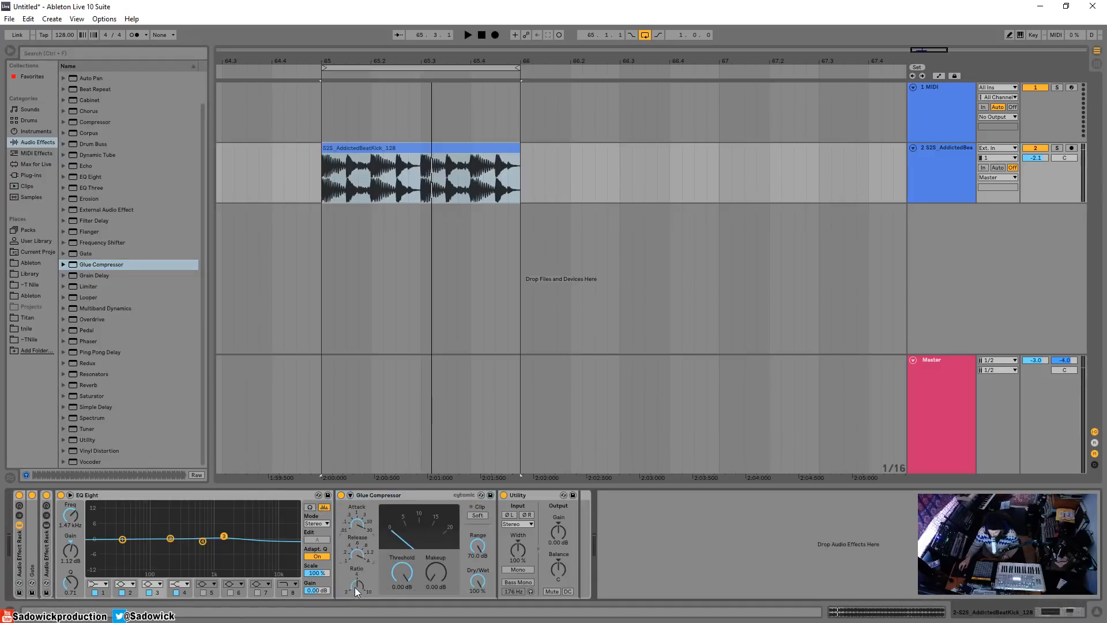
{"action": "key", "text": "space"}
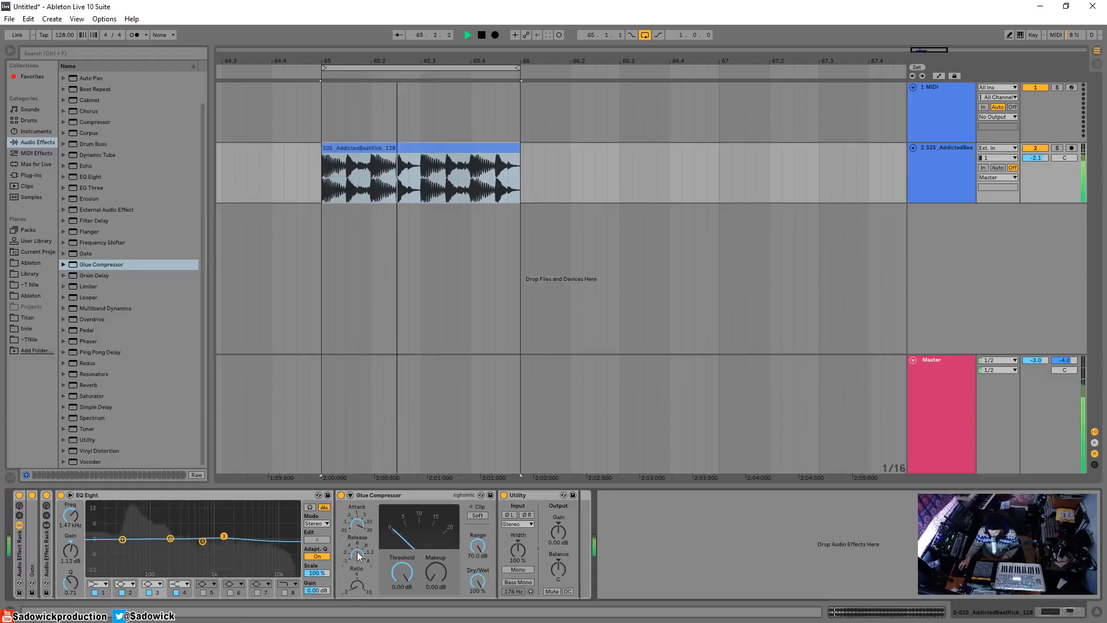
{"action": "left_click", "coordinate": [478, 515]}
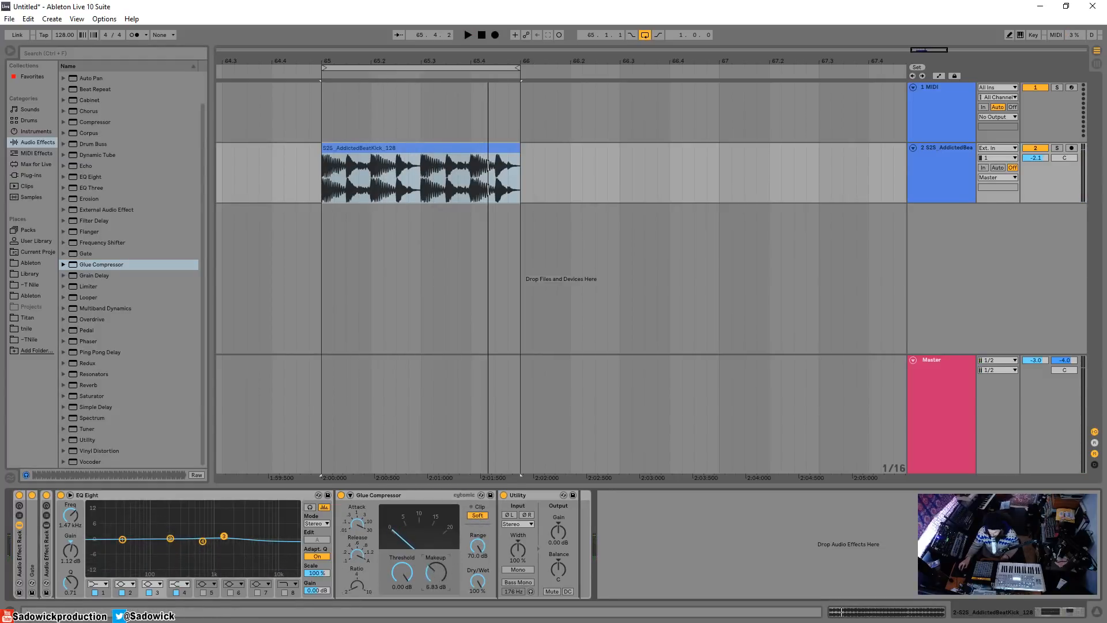
Set the second Glue Compressor's range to 0.00 dB and audition the loop.
{"action": "key", "text": "space"}
{"action": "key", "text": "space"}
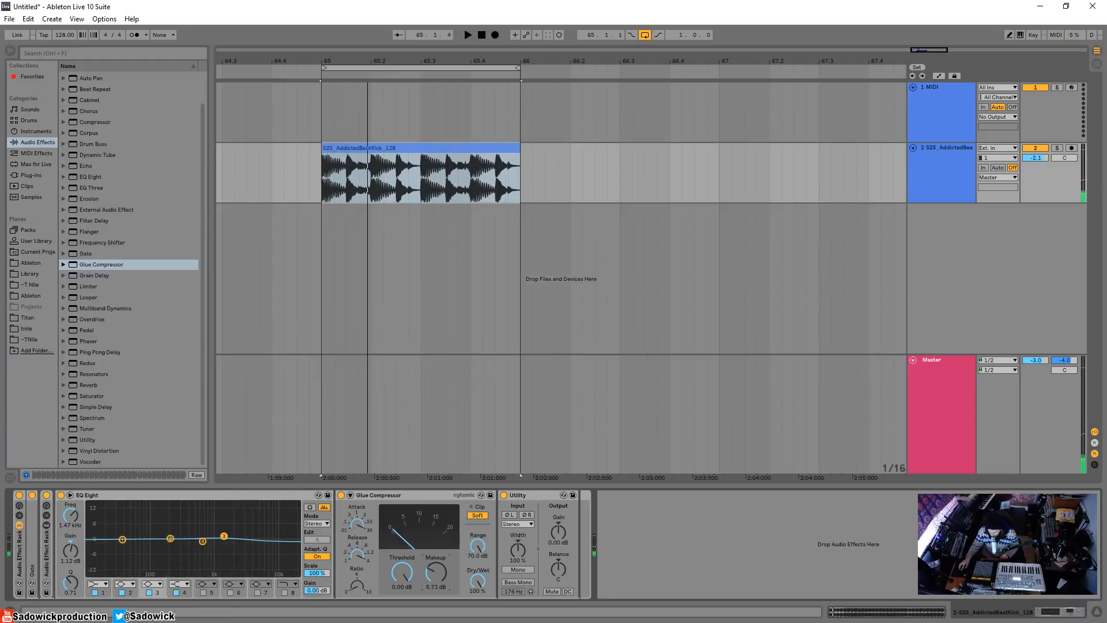
{"action": "left_click_drag", "start_coordinate": [486, 546], "coordinate": [486, 583]}
{"action": "key", "text": "space"}
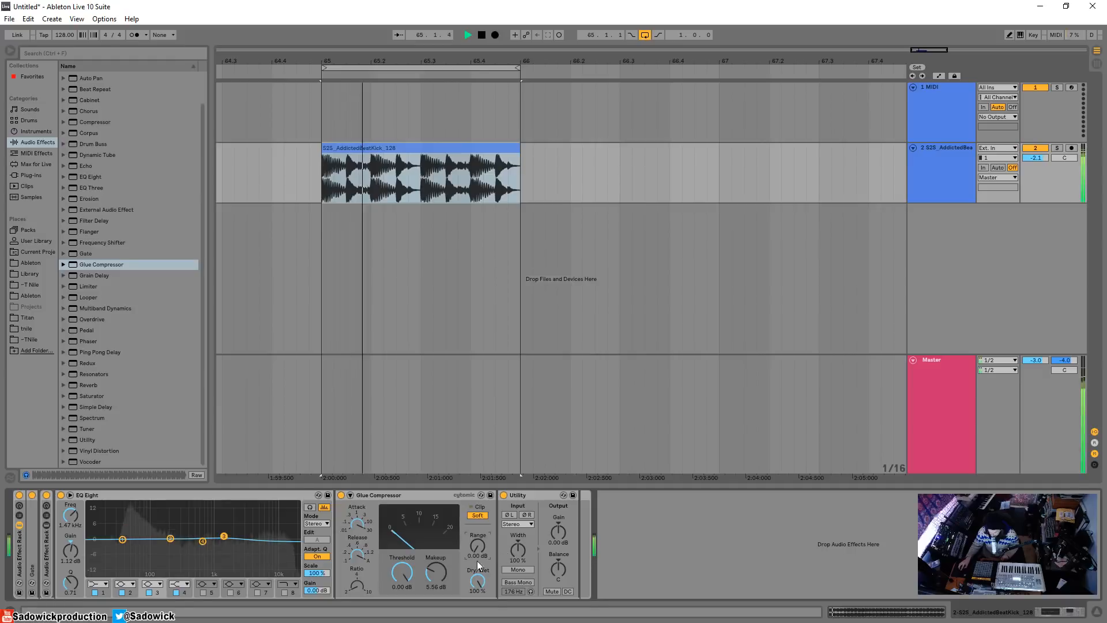
Set the second Glue Compressor's makeup to 2.86 dB and the Utility's gain to -3.89 dB.
{"action": "mouse_move", "coordinate": [436, 572]}
{"action": "left_mouse_down"}
{"action": "mouse_move", "coordinate": [436, 560]}
{"action": "mouse_move", "coordinate": [438, 569]}
{"action": "left_mouse_up"}
{"action": "key", "text": "space"}
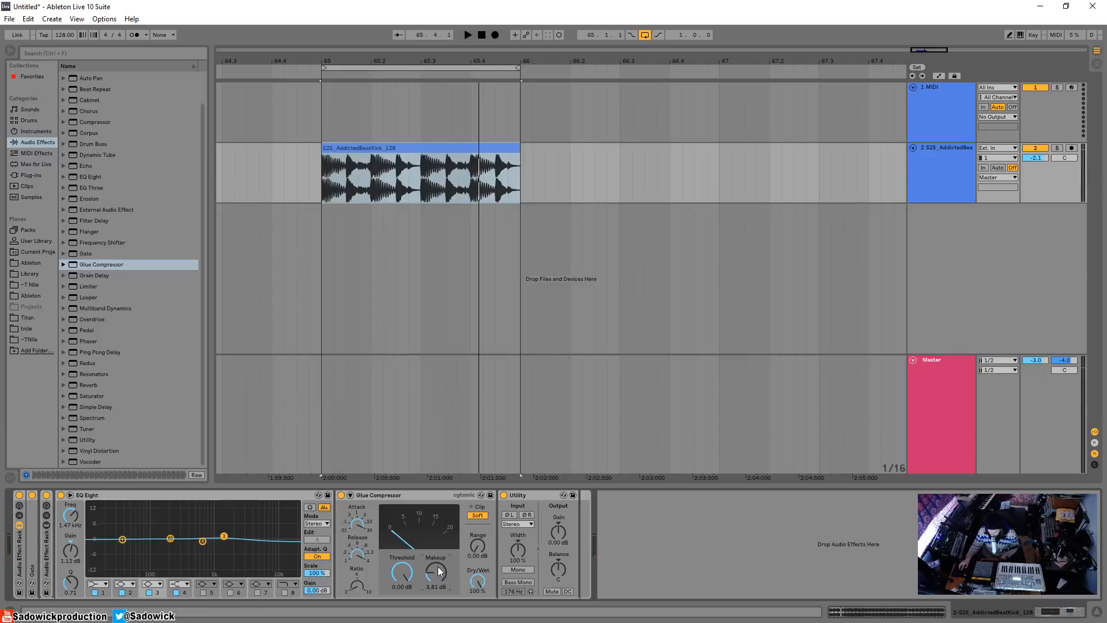
{"action": "left_click_drag", "start_coordinate": [436, 573], "coordinate": [436, 579]}
{"action": "left_click_drag", "start_coordinate": [557, 529], "coordinate": [558, 542]}
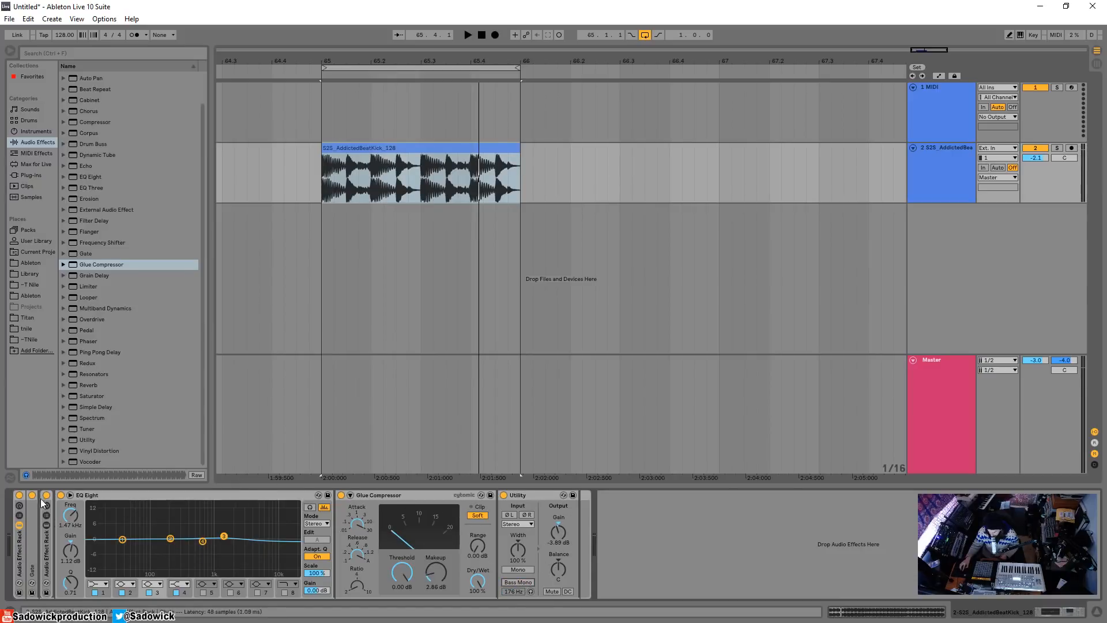
Unfold the nested rack and the Gate.
{"action": "double_click", "coordinate": [46, 547]}
{"action": "left_click", "coordinate": [32, 545]}
{"action": "double_click", "coordinate": [32, 545]}
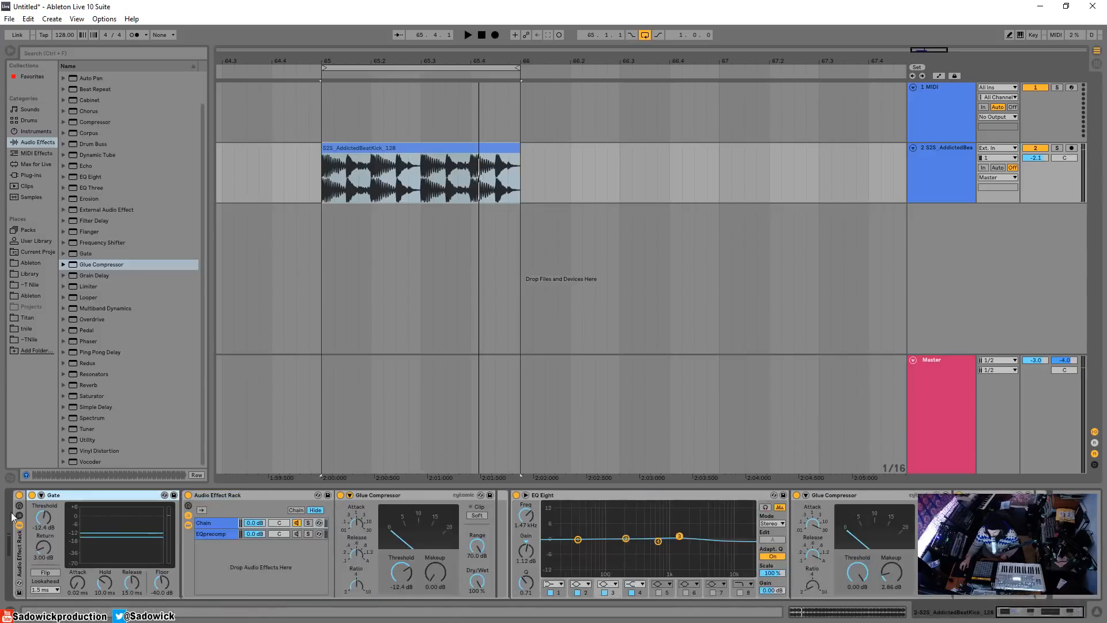
Save the outer Audio Effect Rack as a preset named "channel strip yolo".
{"action": "left_click", "coordinate": [19, 593]}
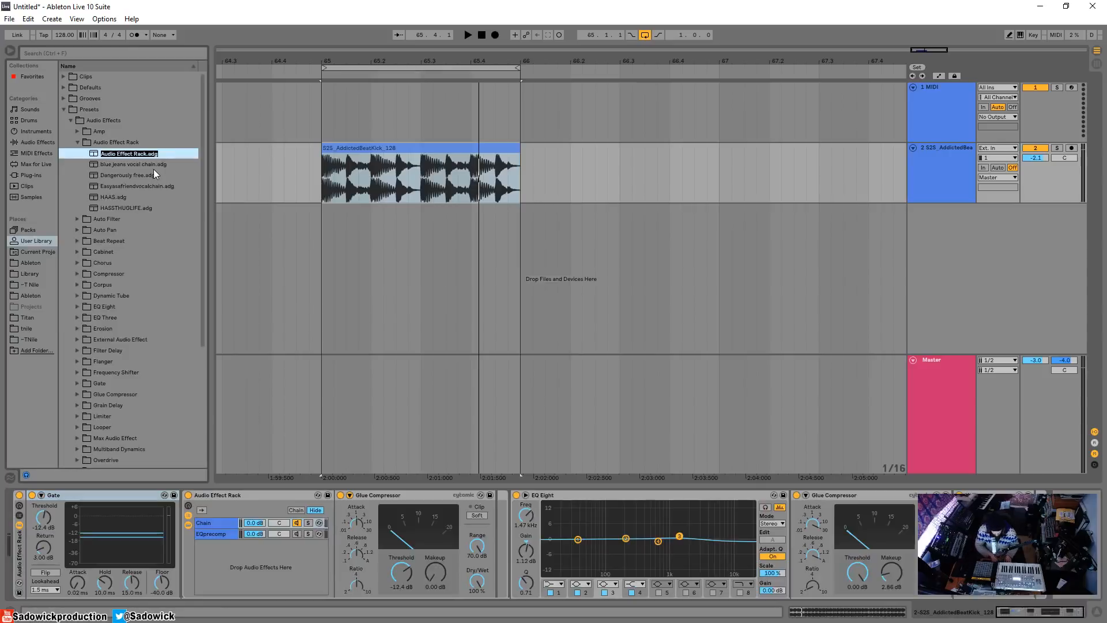
{"action": "type", "text": "audio"}
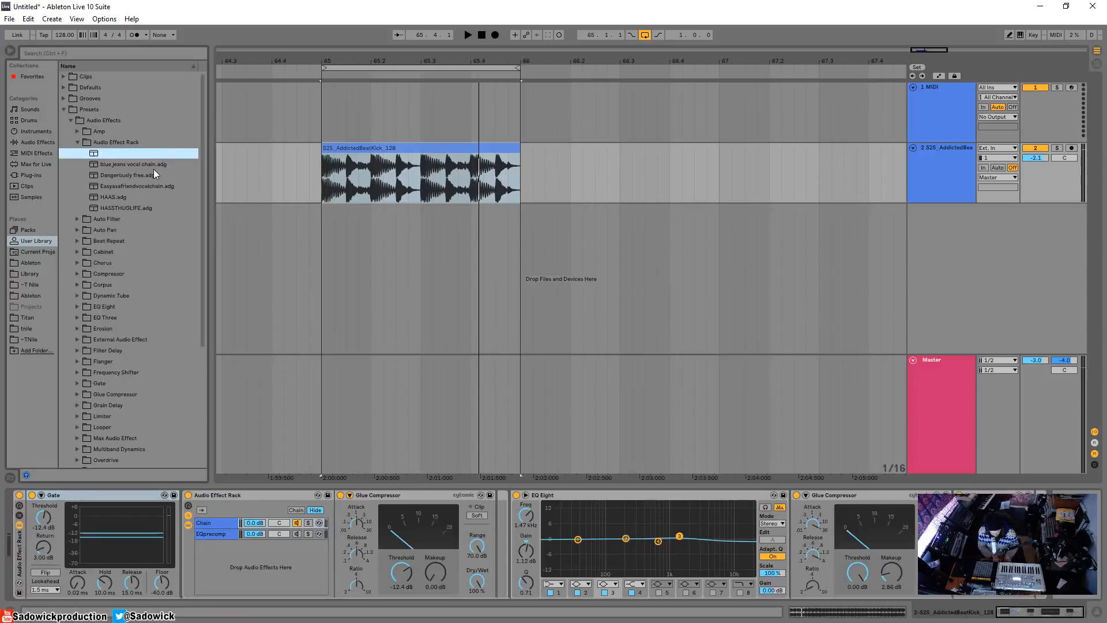
{"action": "type", "text": "channel strip yolo"}
{"action": "key", "text": "Return"}
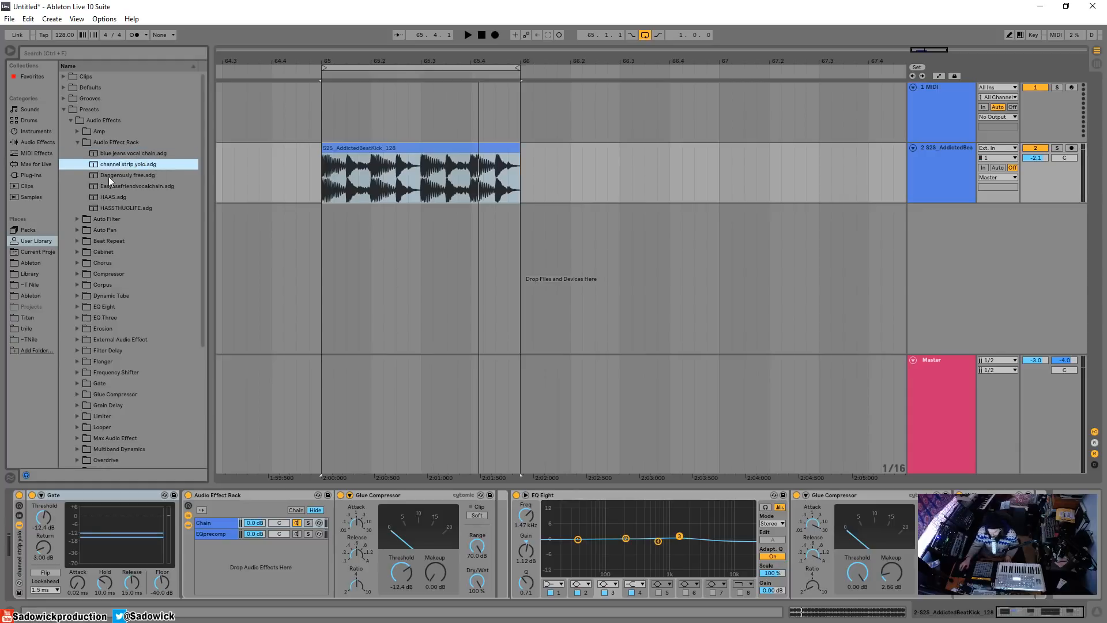
Reduce the kick track's height and lower the Gate's threshold to -inf dB.
{"action": "left_click_drag", "start_coordinate": [1033, 203], "coordinate": [1036, 174]}
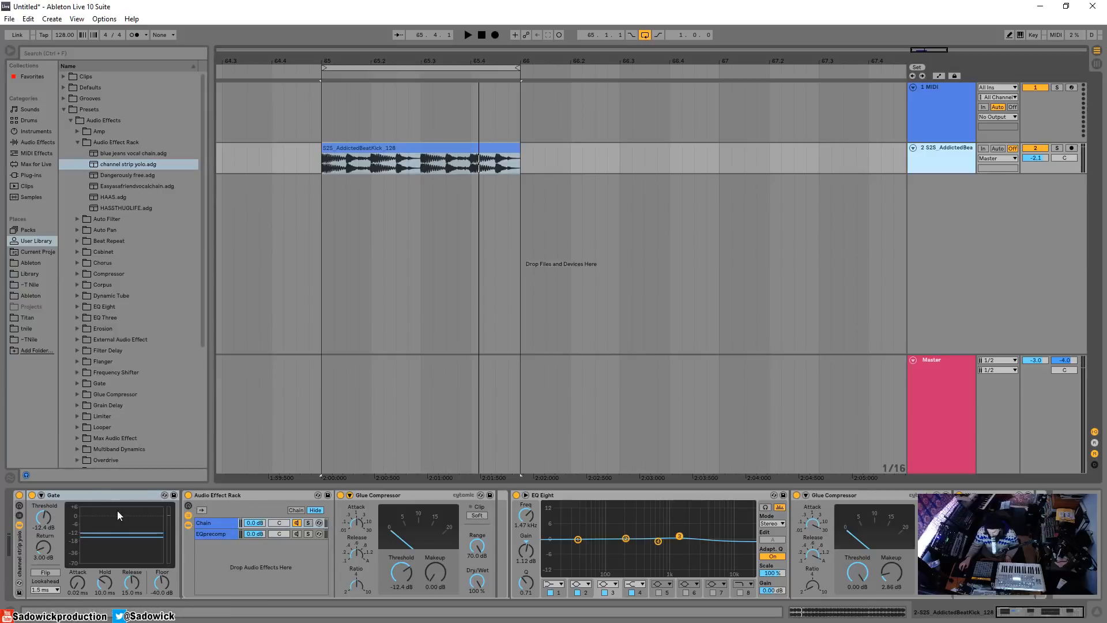
{"action": "mouse_move", "coordinate": [40, 520]}
{"action": "left_mouse_down"}
{"action": "mouse_move", "coordinate": [36, 571]}
{"action": "mouse_move", "coordinate": [31, 520]}
{"action": "left_mouse_up"}
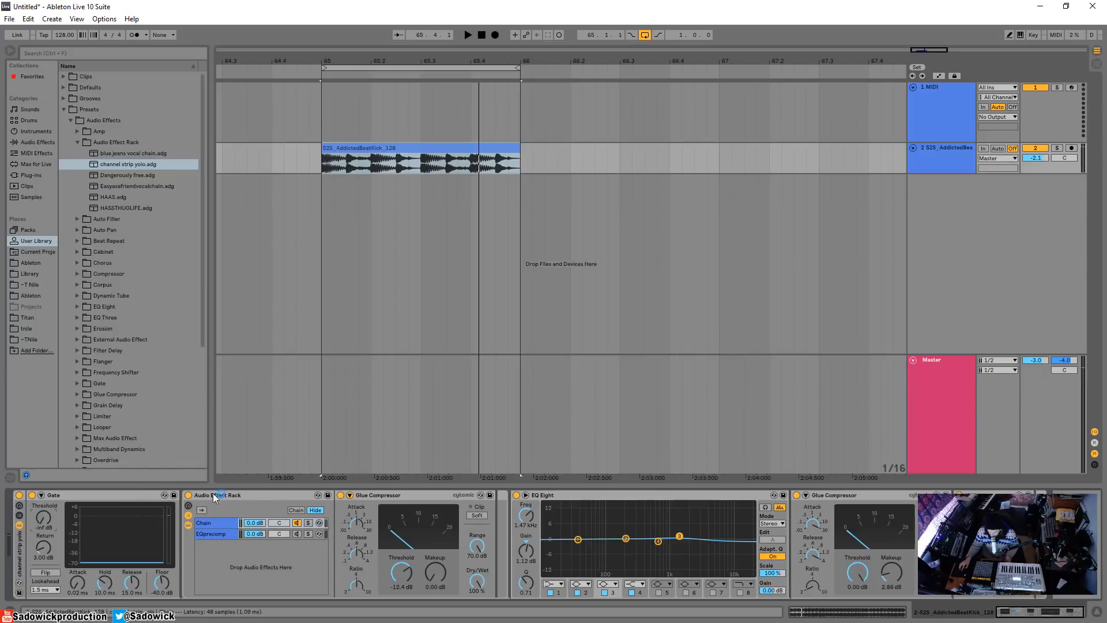
Audition the loop briefly and fold the second Glue Compressor, leaving the nested rack unfolded.
{"action": "double_click", "coordinate": [244, 496]}
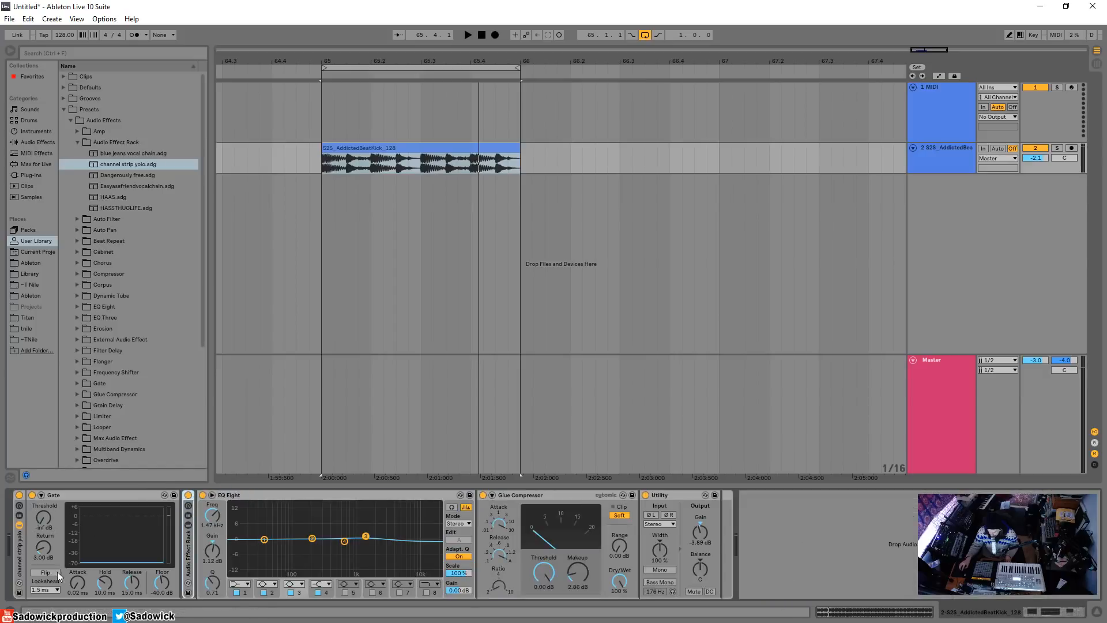
{"action": "key", "text": "space"}
{"action": "key", "text": "space"}
{"action": "double_click", "coordinate": [189, 546]}
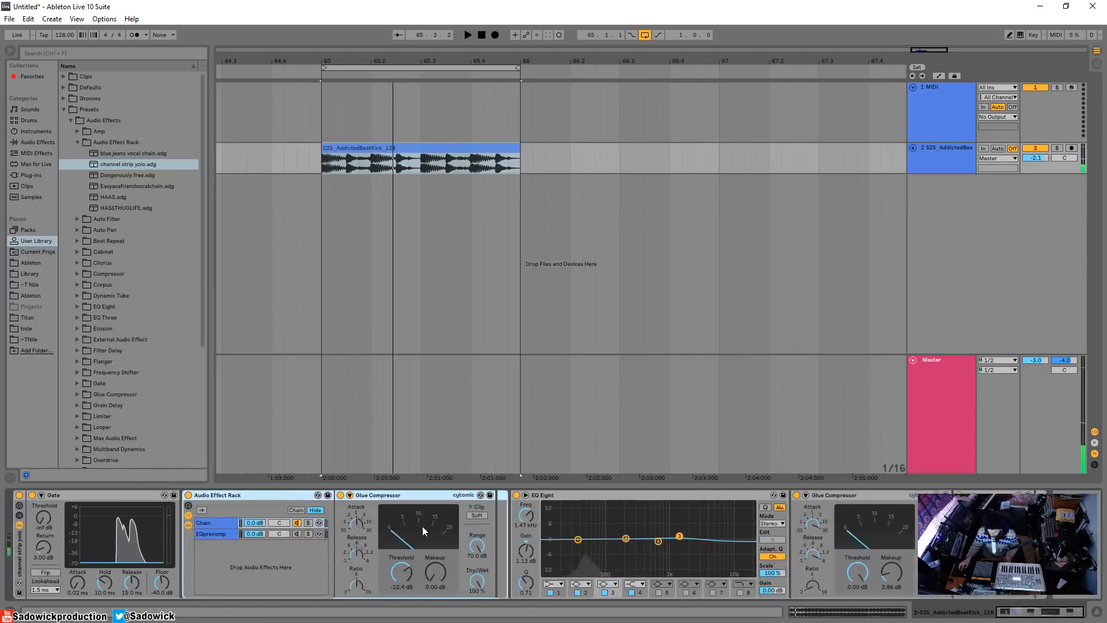
{"action": "double_click", "coordinate": [835, 494]}
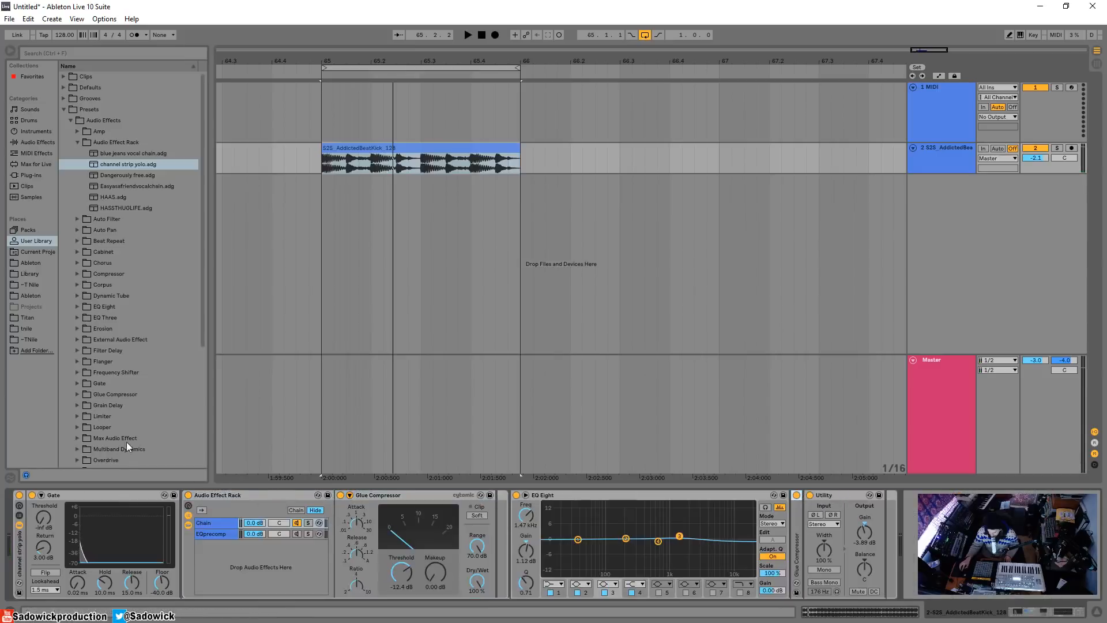